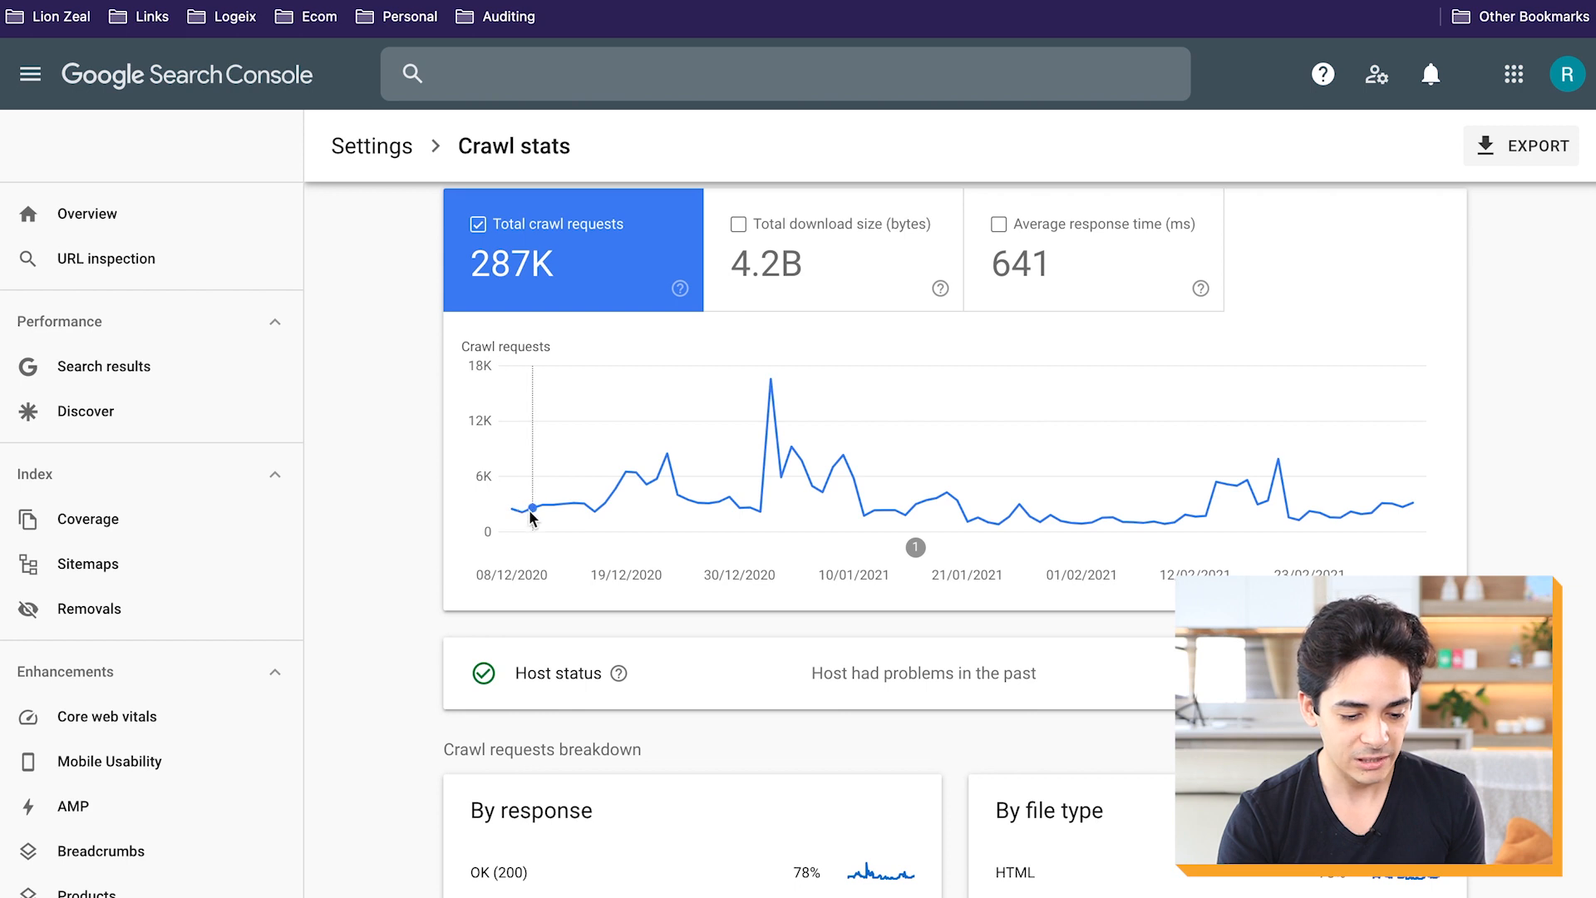
Step: Examine the site's total crawl requests trend in Crawl stats and check the Host status details for past crawling problems
mouse_move(530, 516)
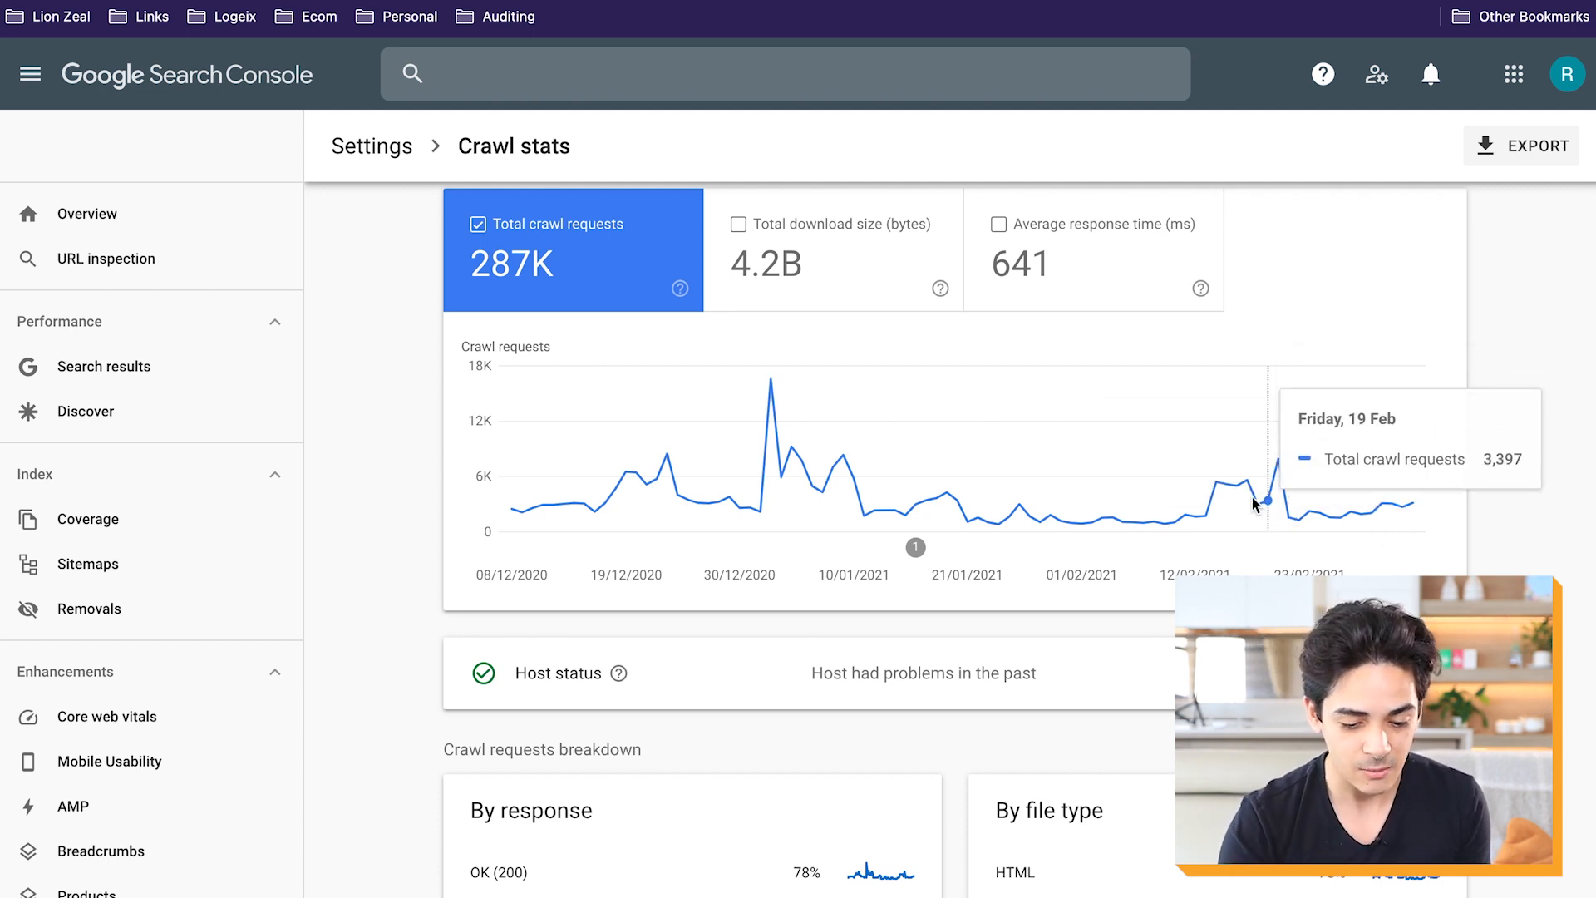
scroll(1112, 475, down, 2)
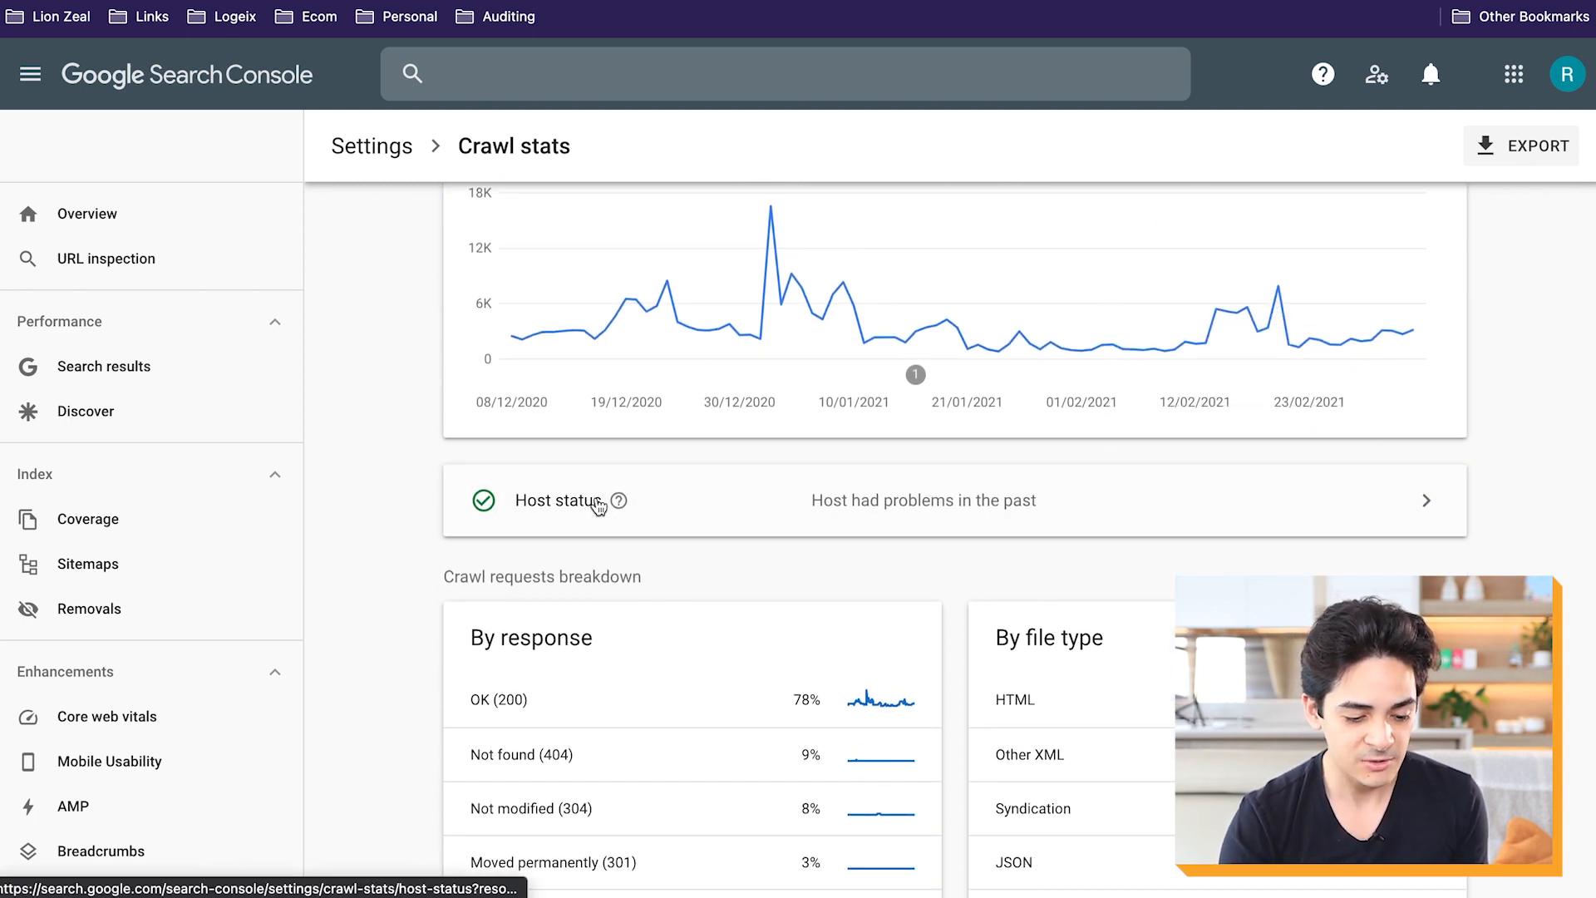
mouse_move(617, 502)
click(1014, 505)
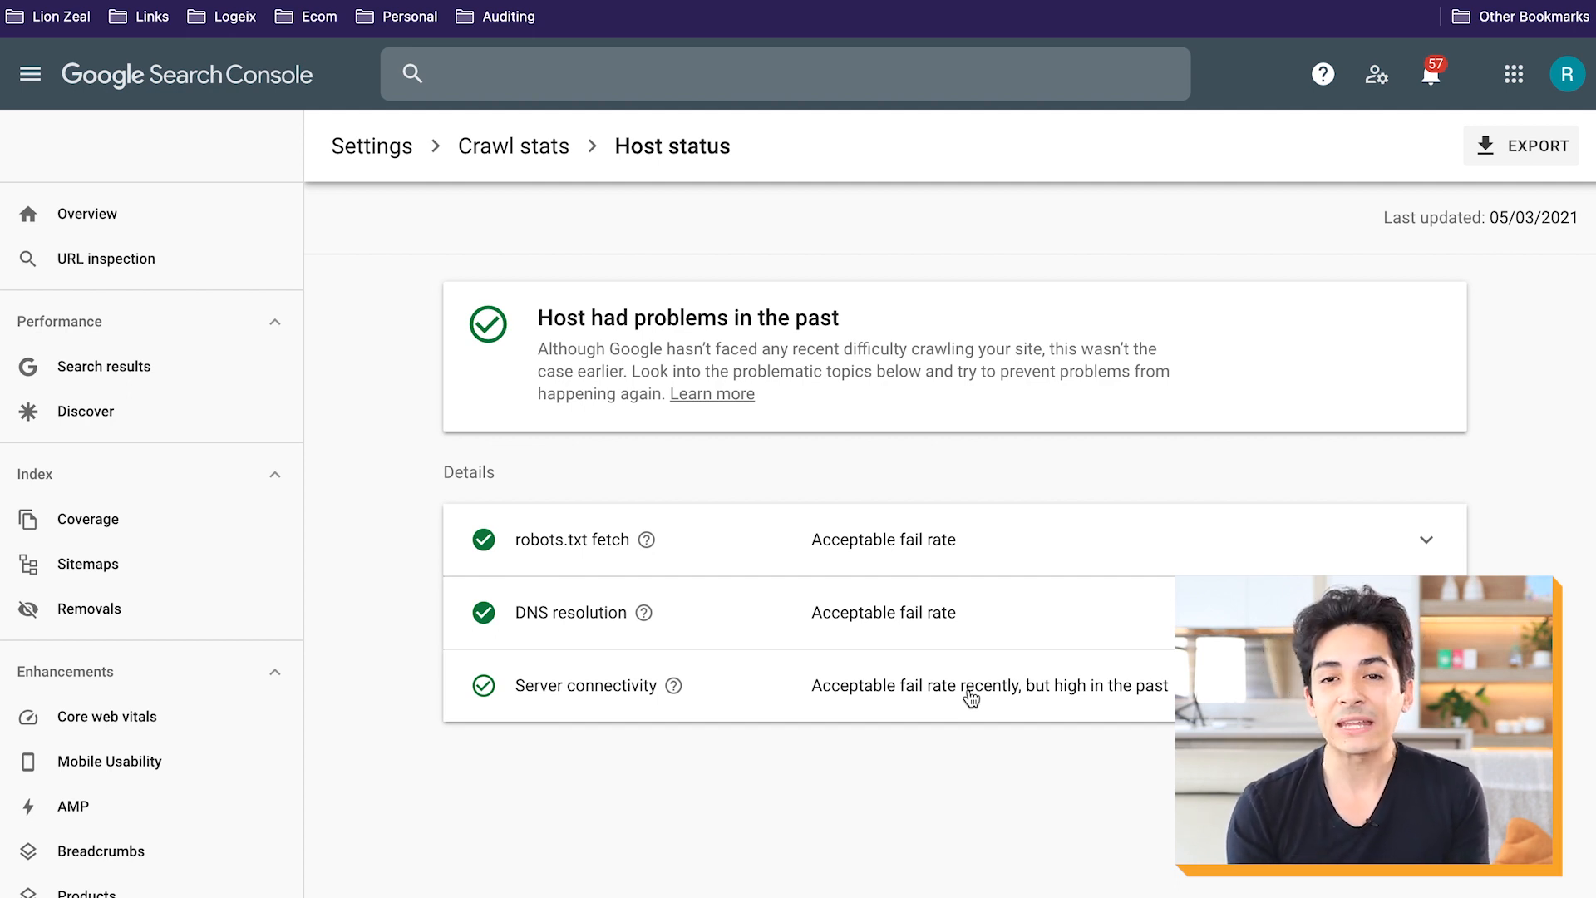
click(531, 162)
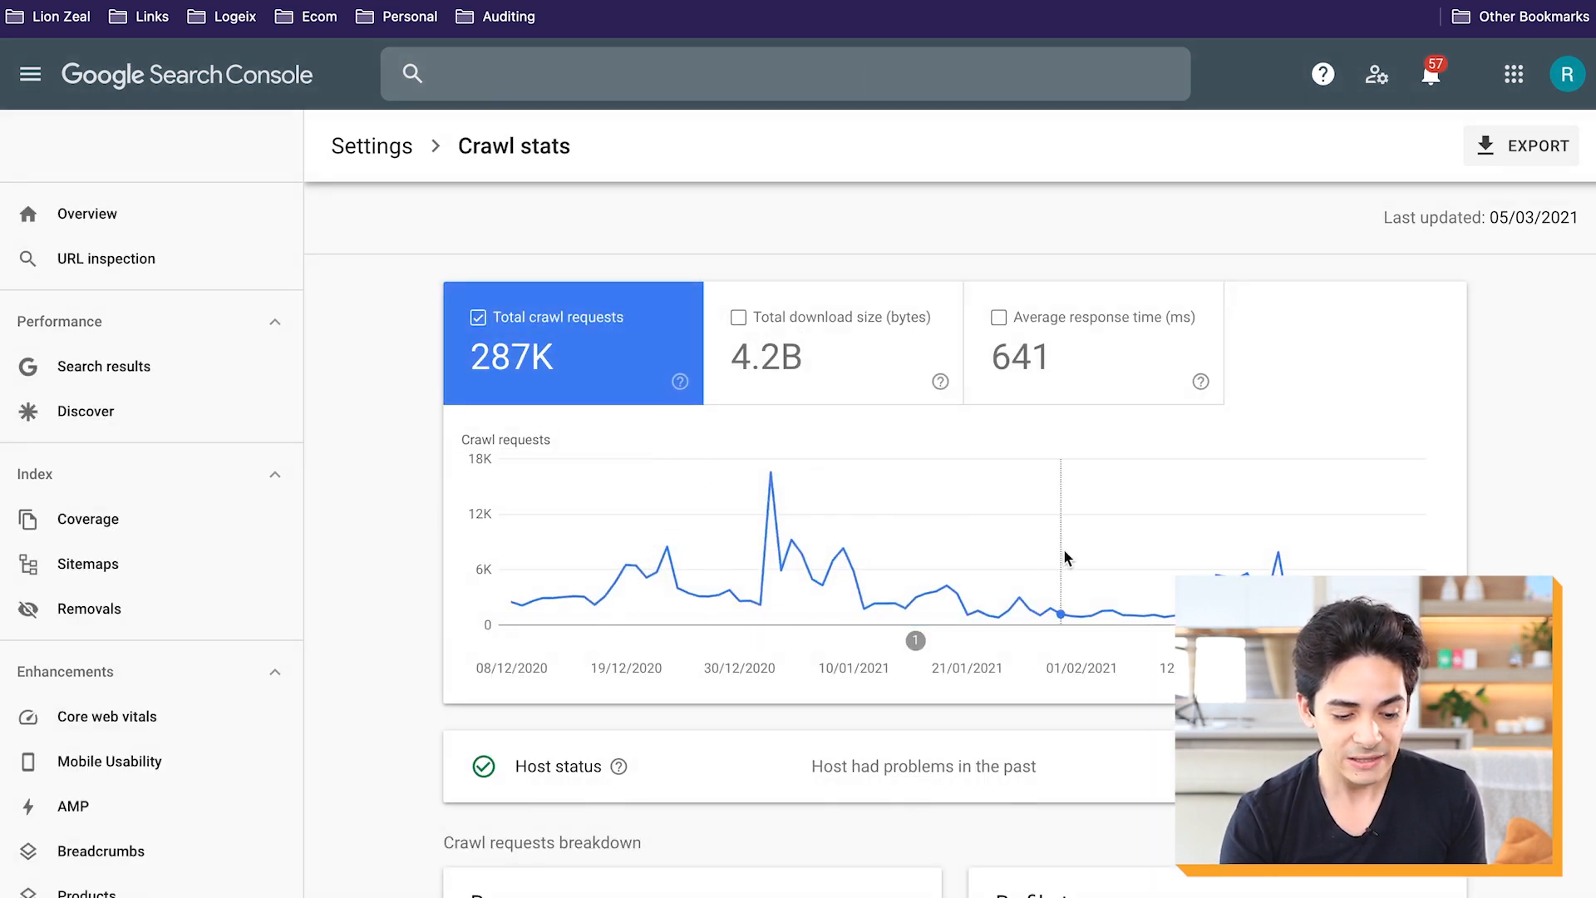
mouse_move(1064, 551)
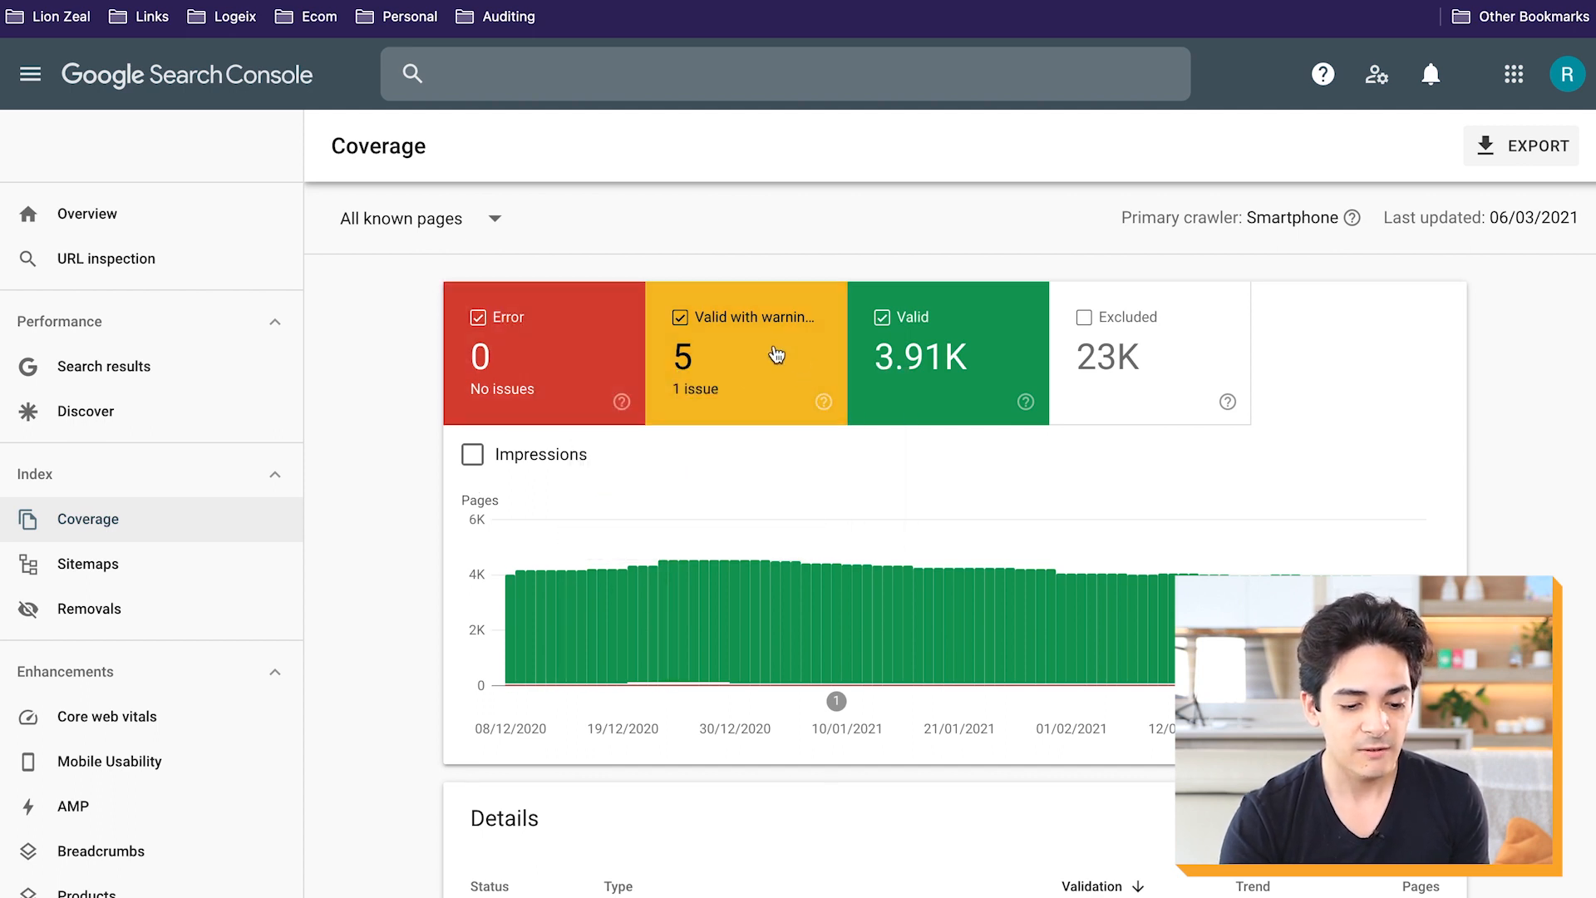
Step: Examine the Coverage report's indexed pages chart and its list of warnings, errors and valid page types
scroll(865, 632, down, 3)
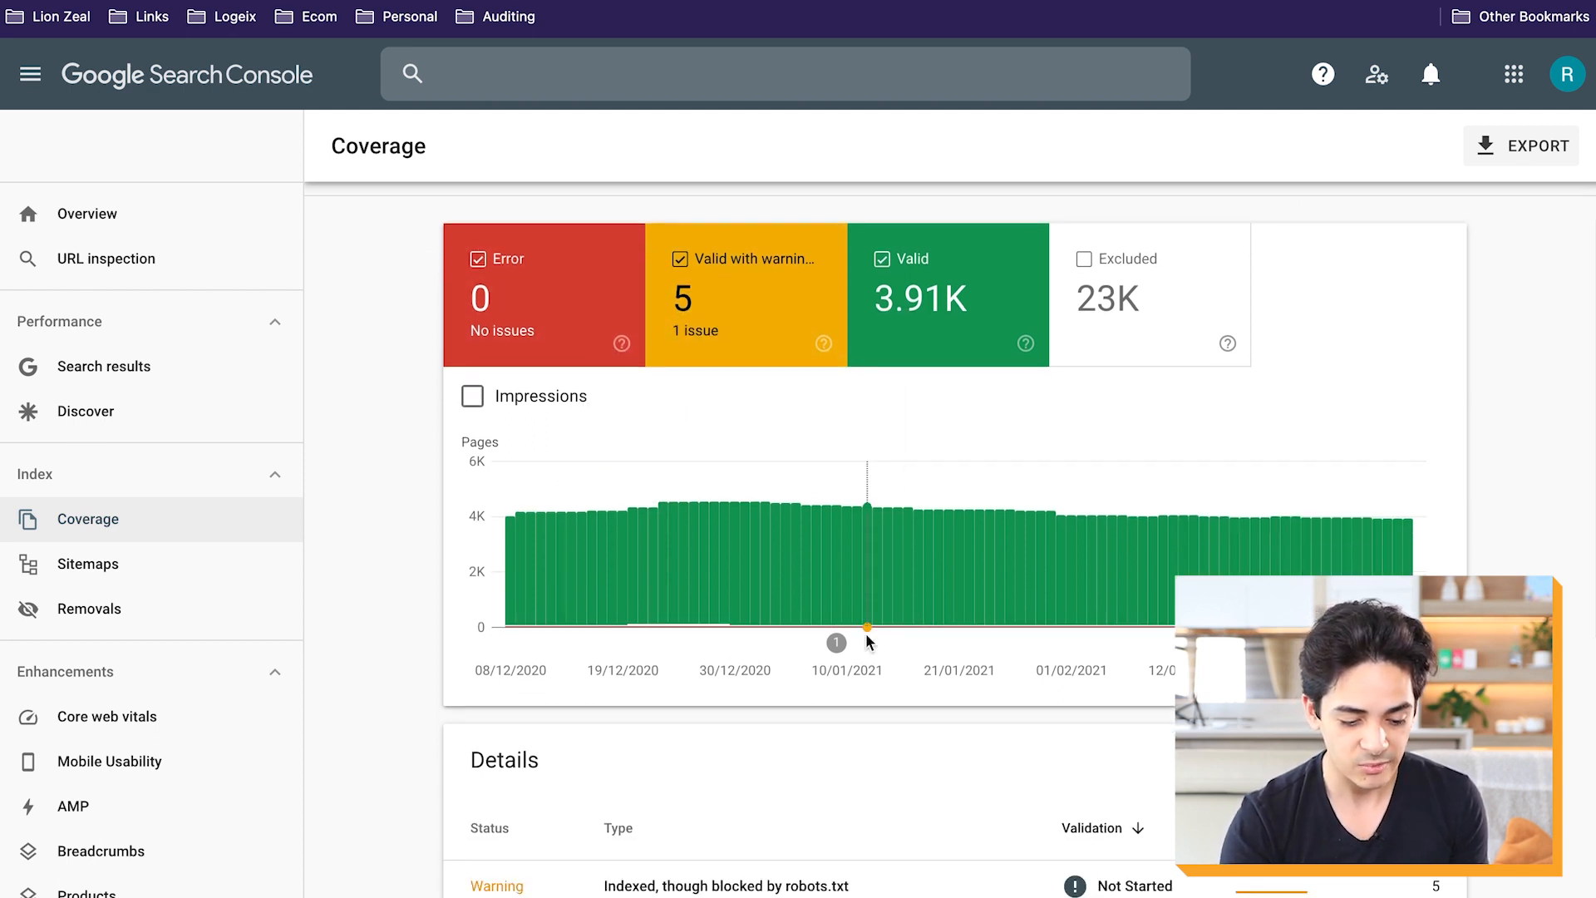
scroll(869, 594, down, 1)
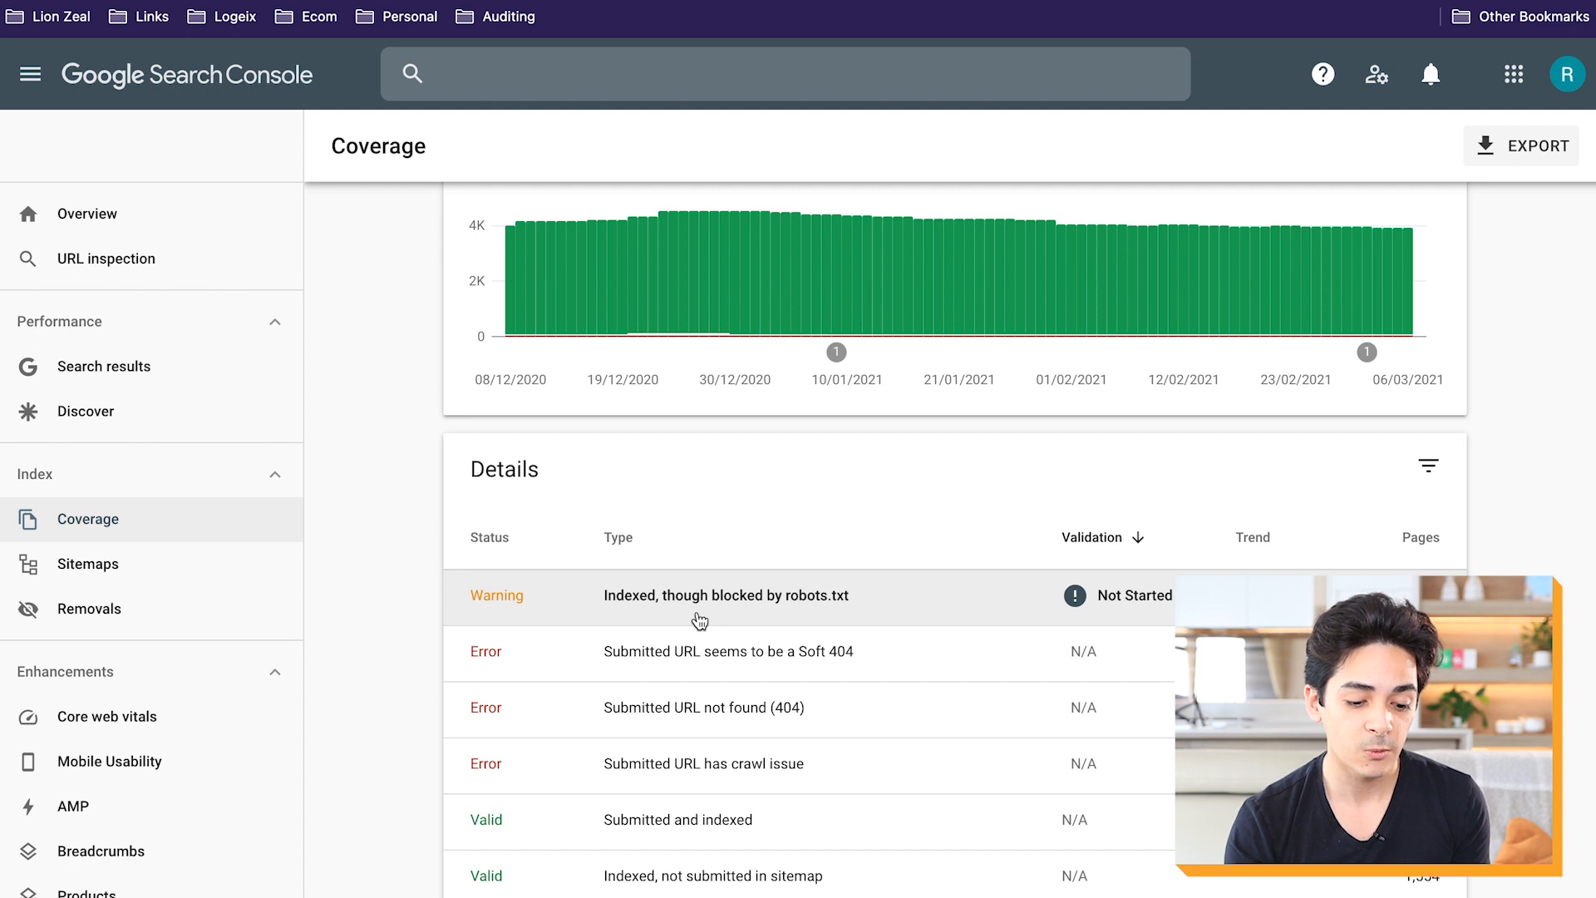
scroll(699, 620, down, 1)
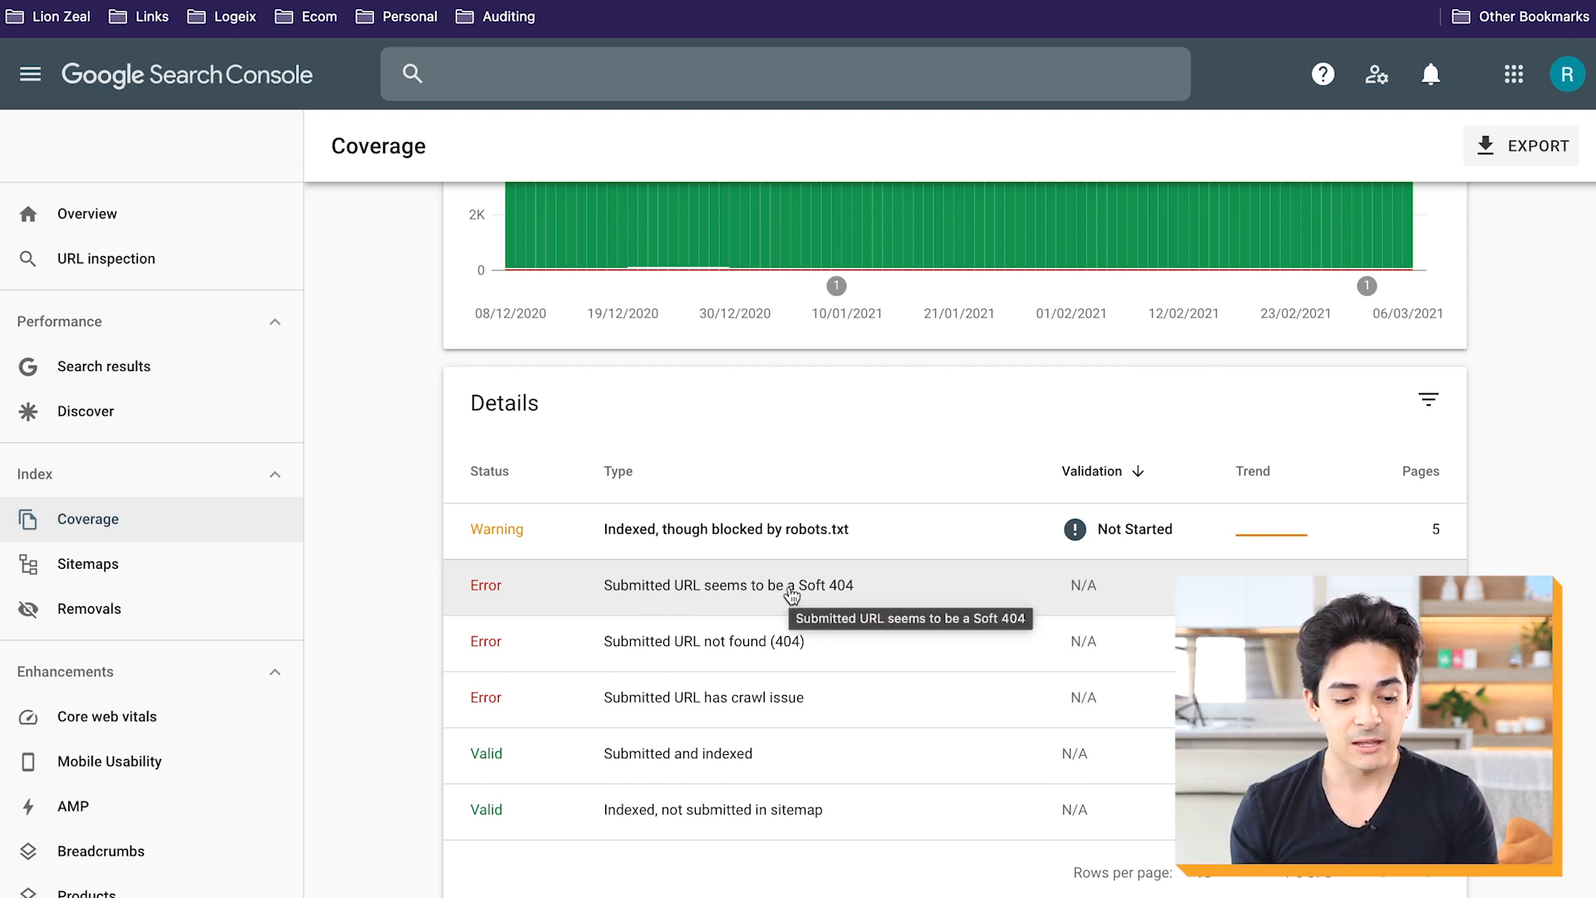
scroll(791, 595, up, 5)
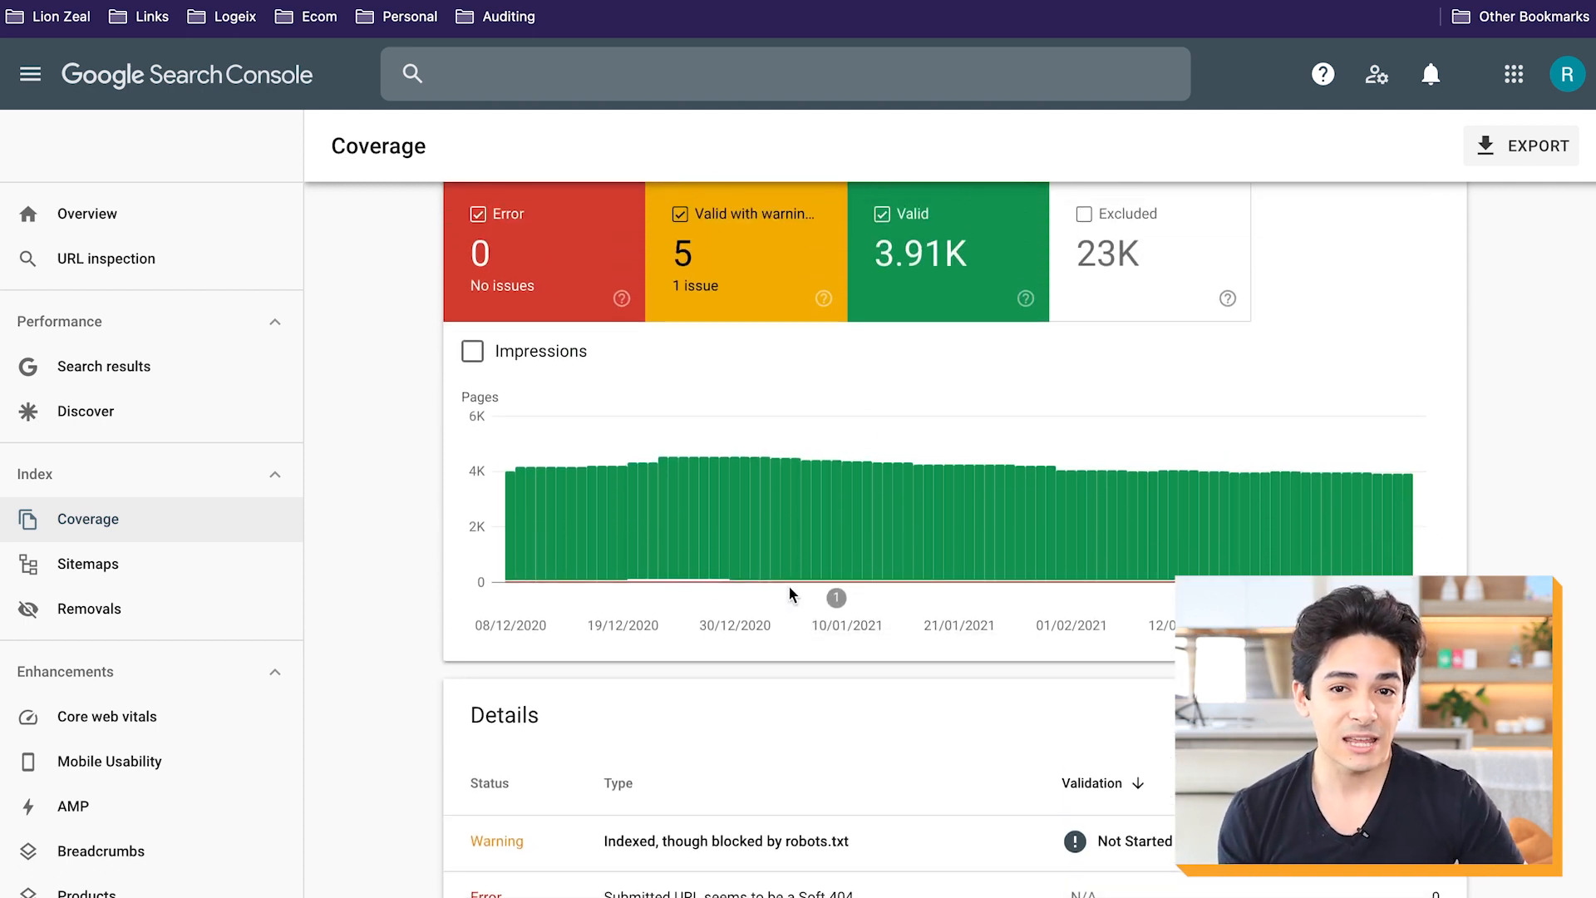
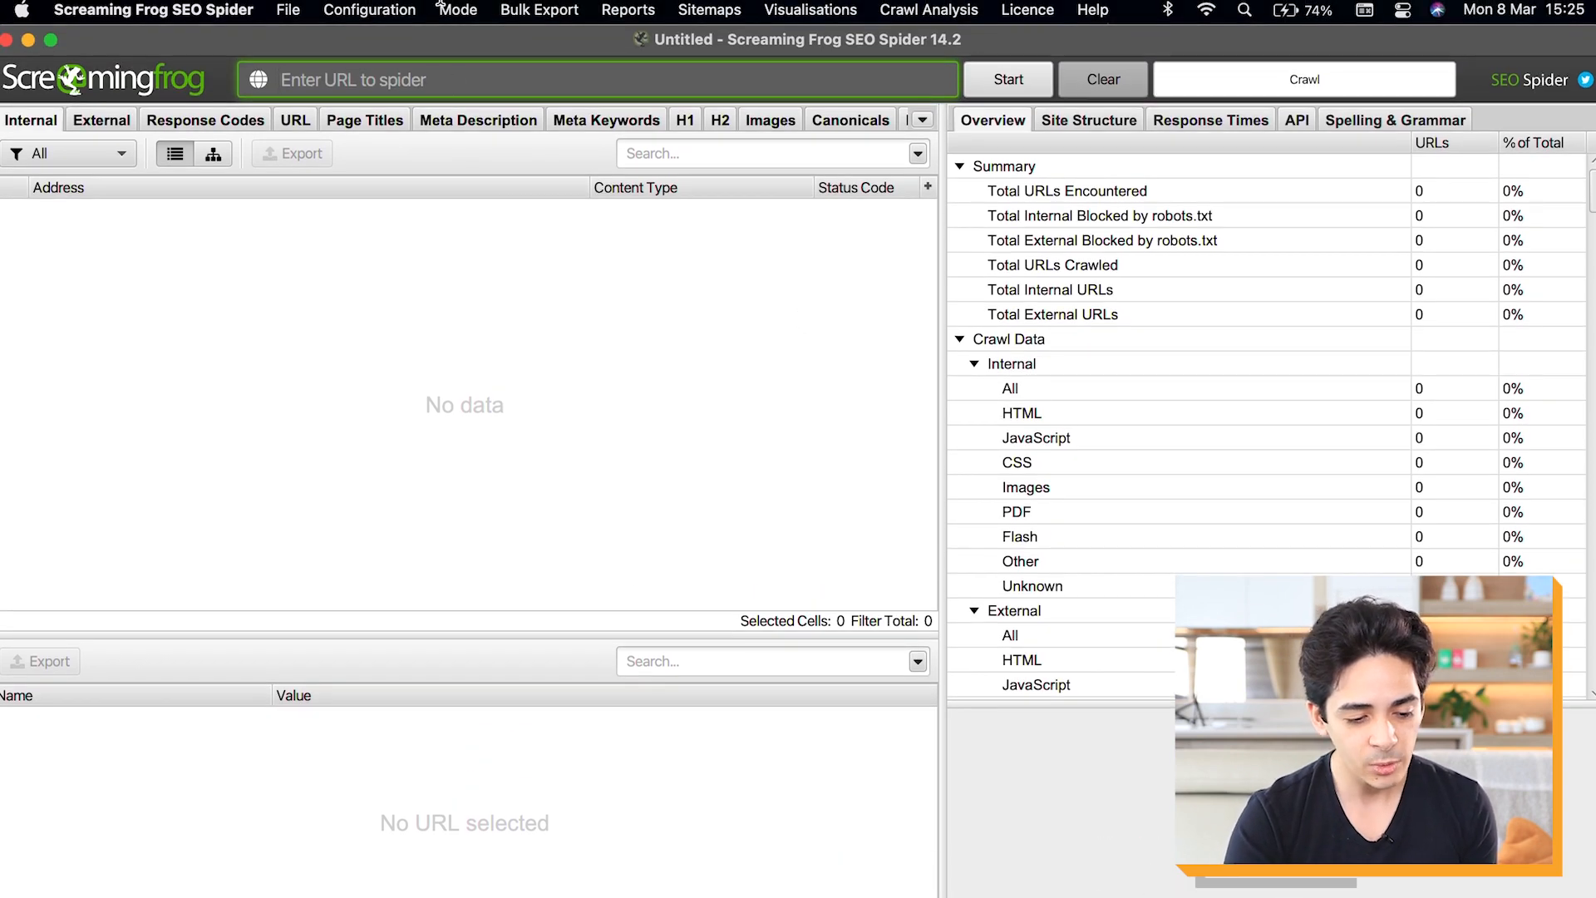
Step: In Screaming Frog SEO Spider, review the crawl modes and the Spider configuration sections from Crawl to Preferences, and accept the settings
click(442, 9)
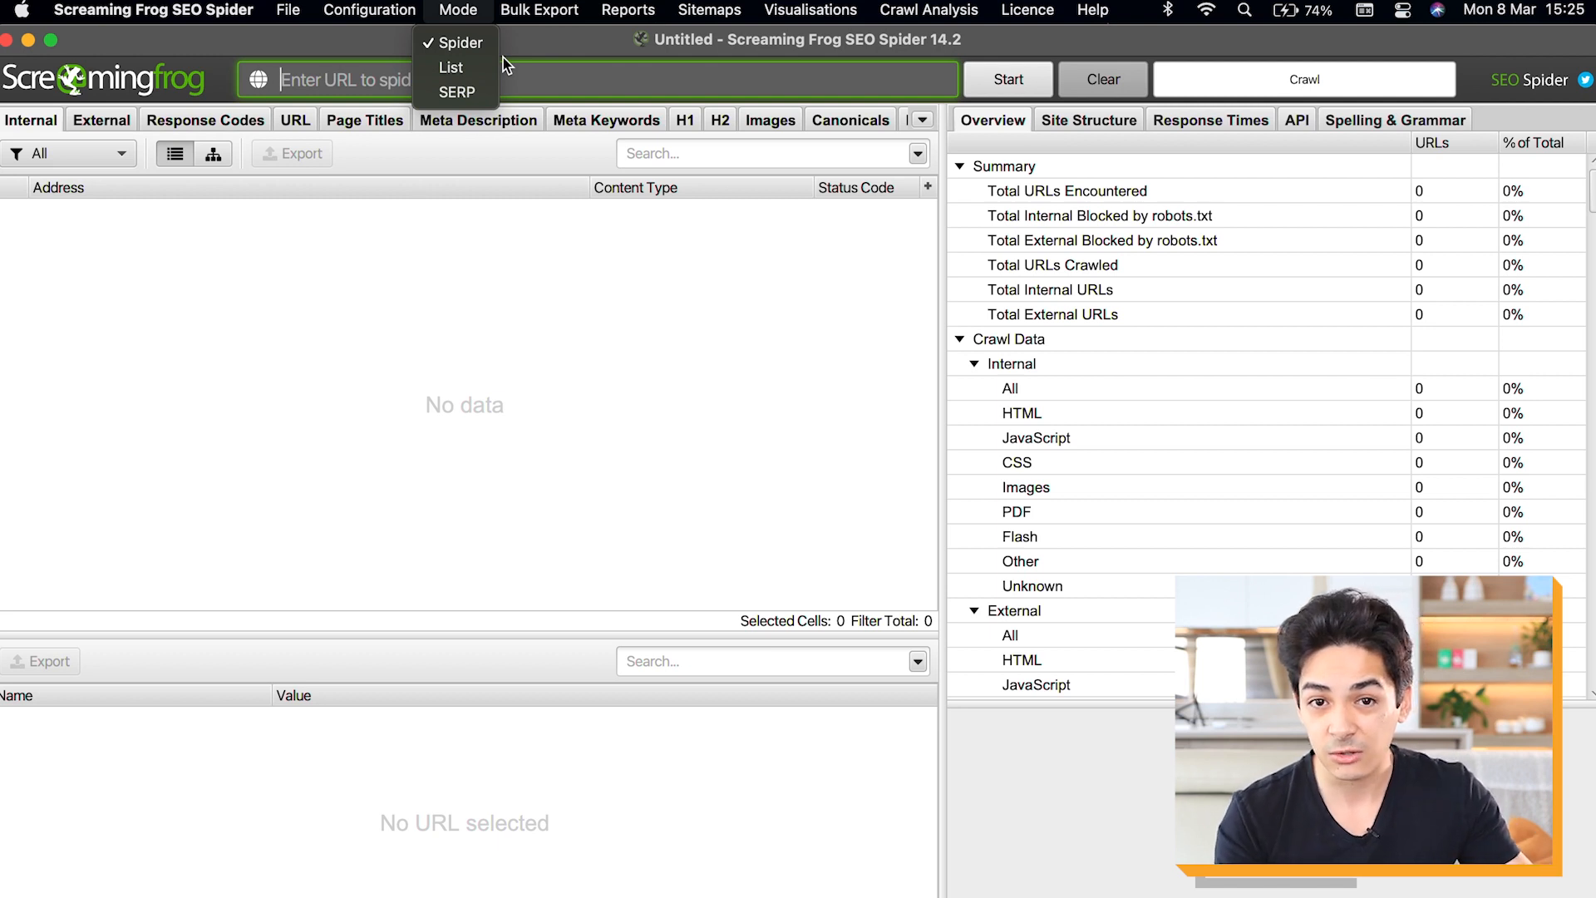
click(471, 14)
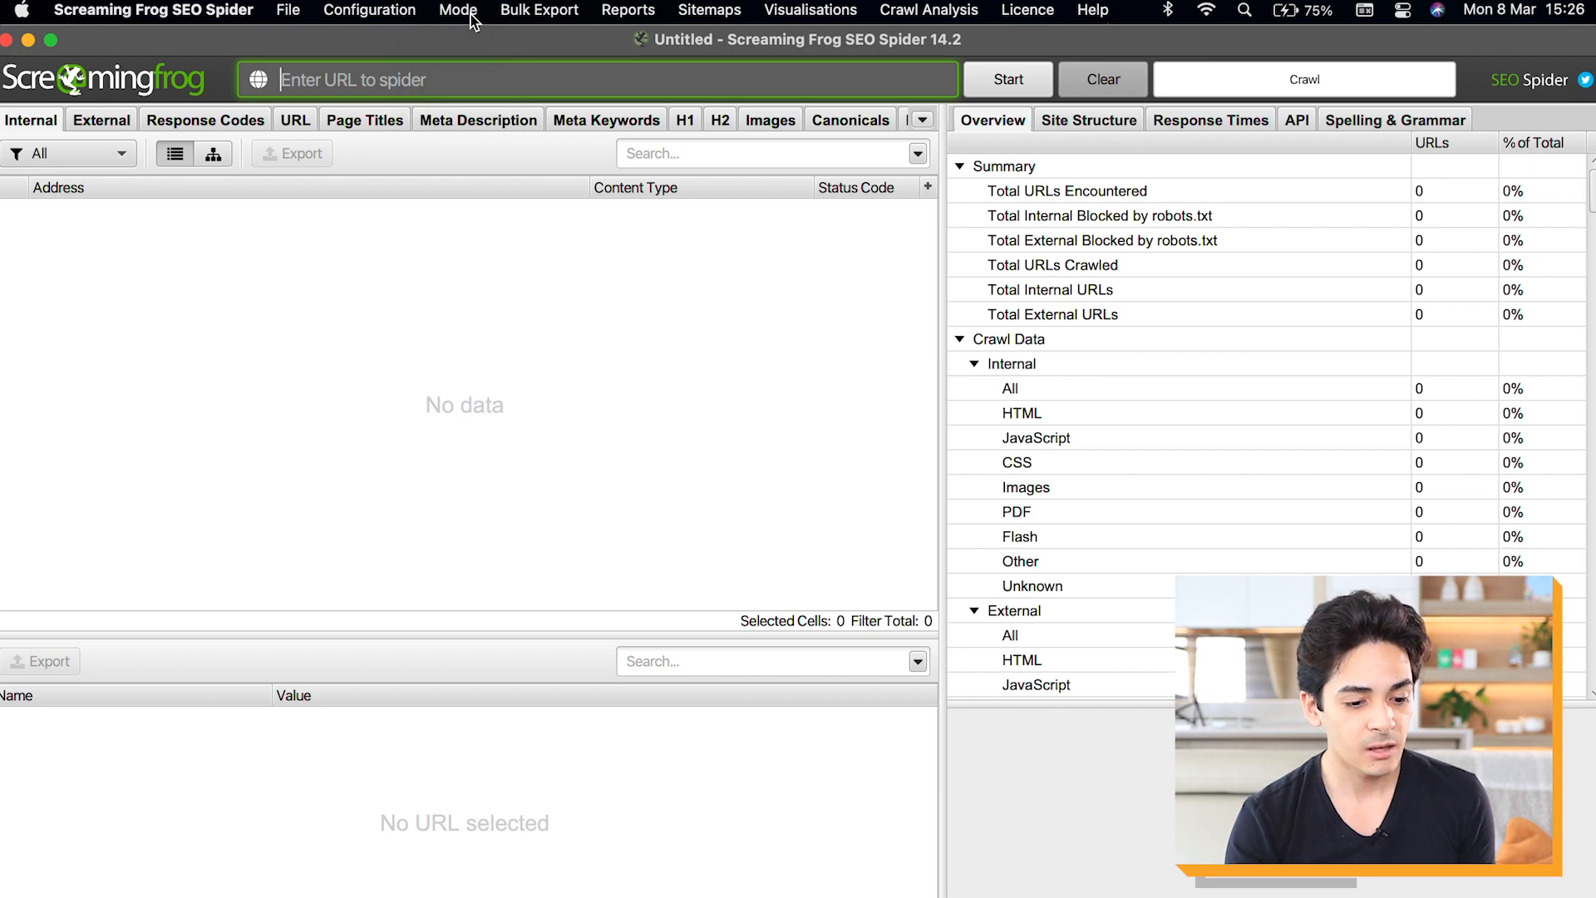
click(382, 13)
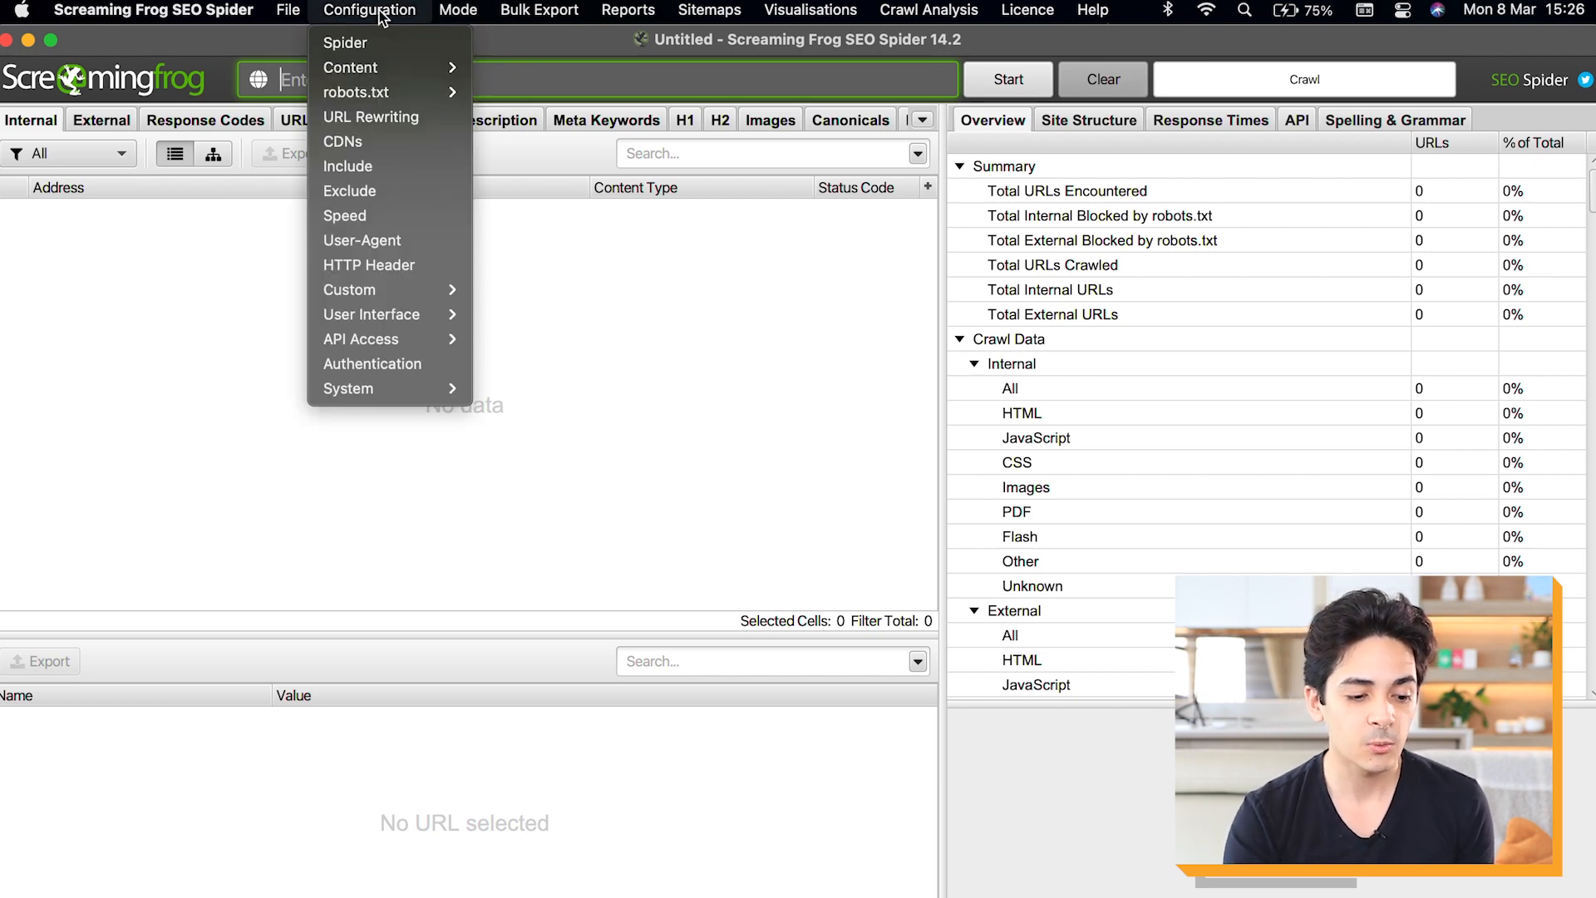
click(375, 43)
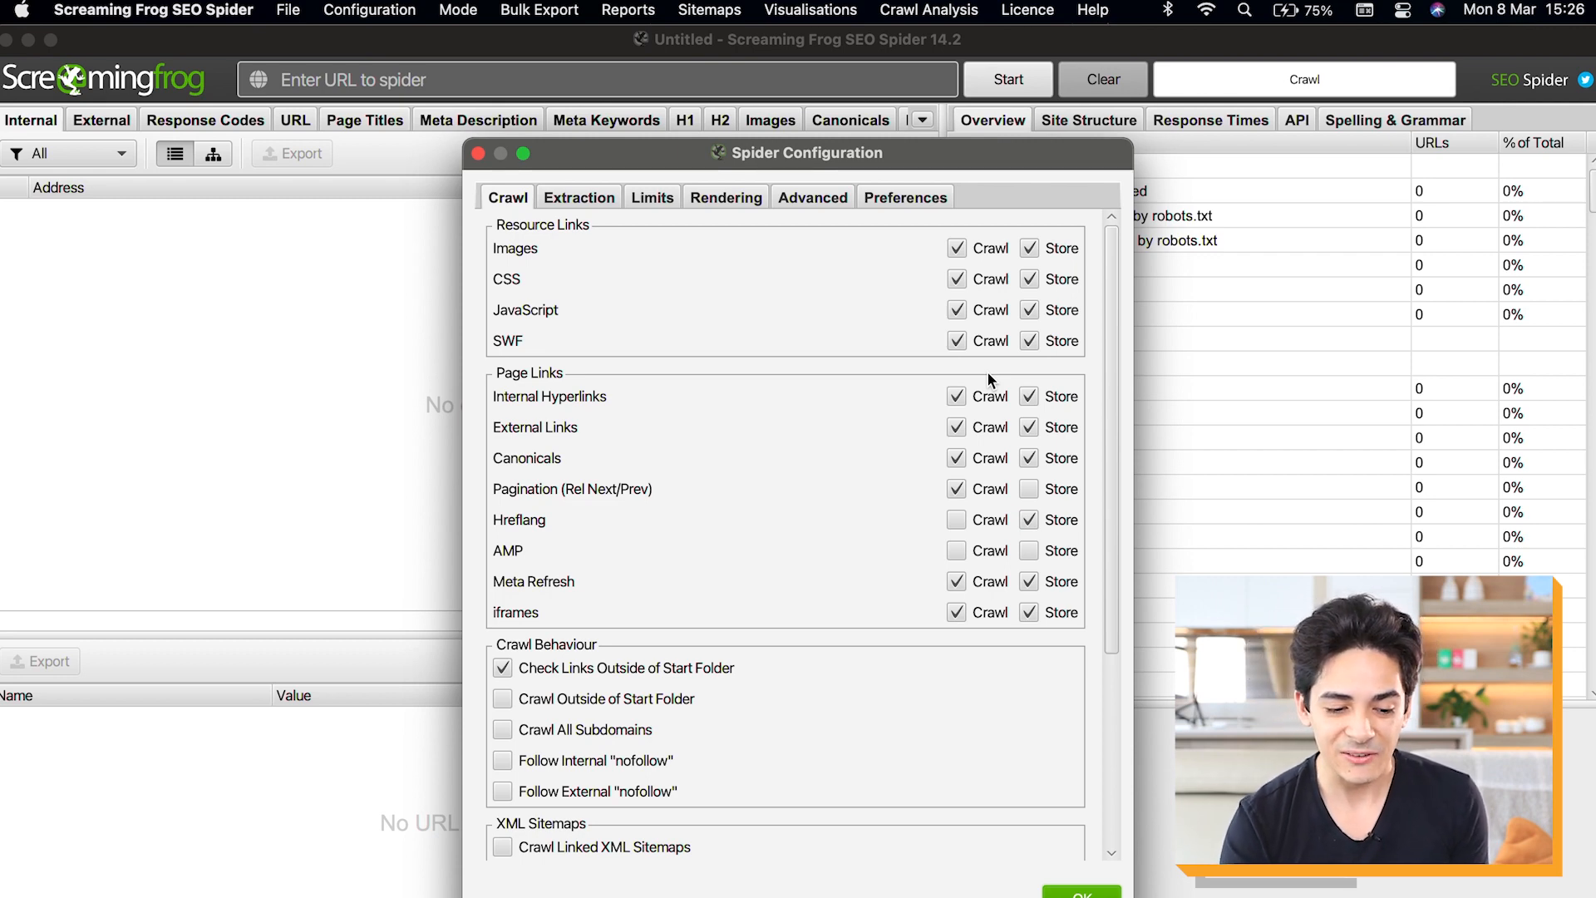
click(583, 198)
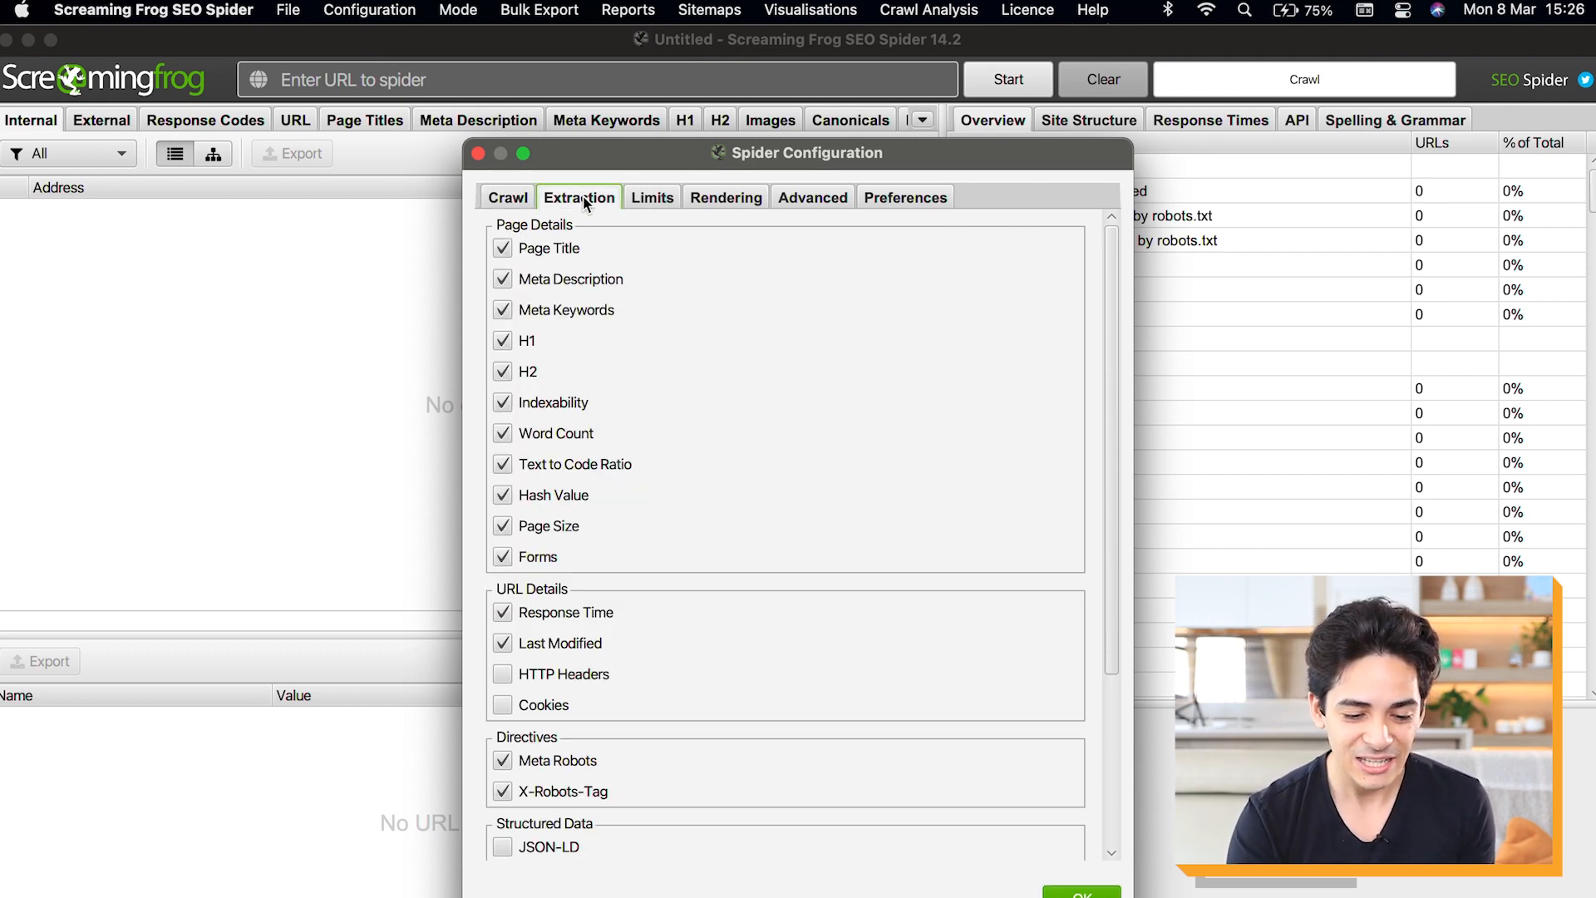
click(649, 199)
click(715, 197)
click(827, 197)
click(893, 198)
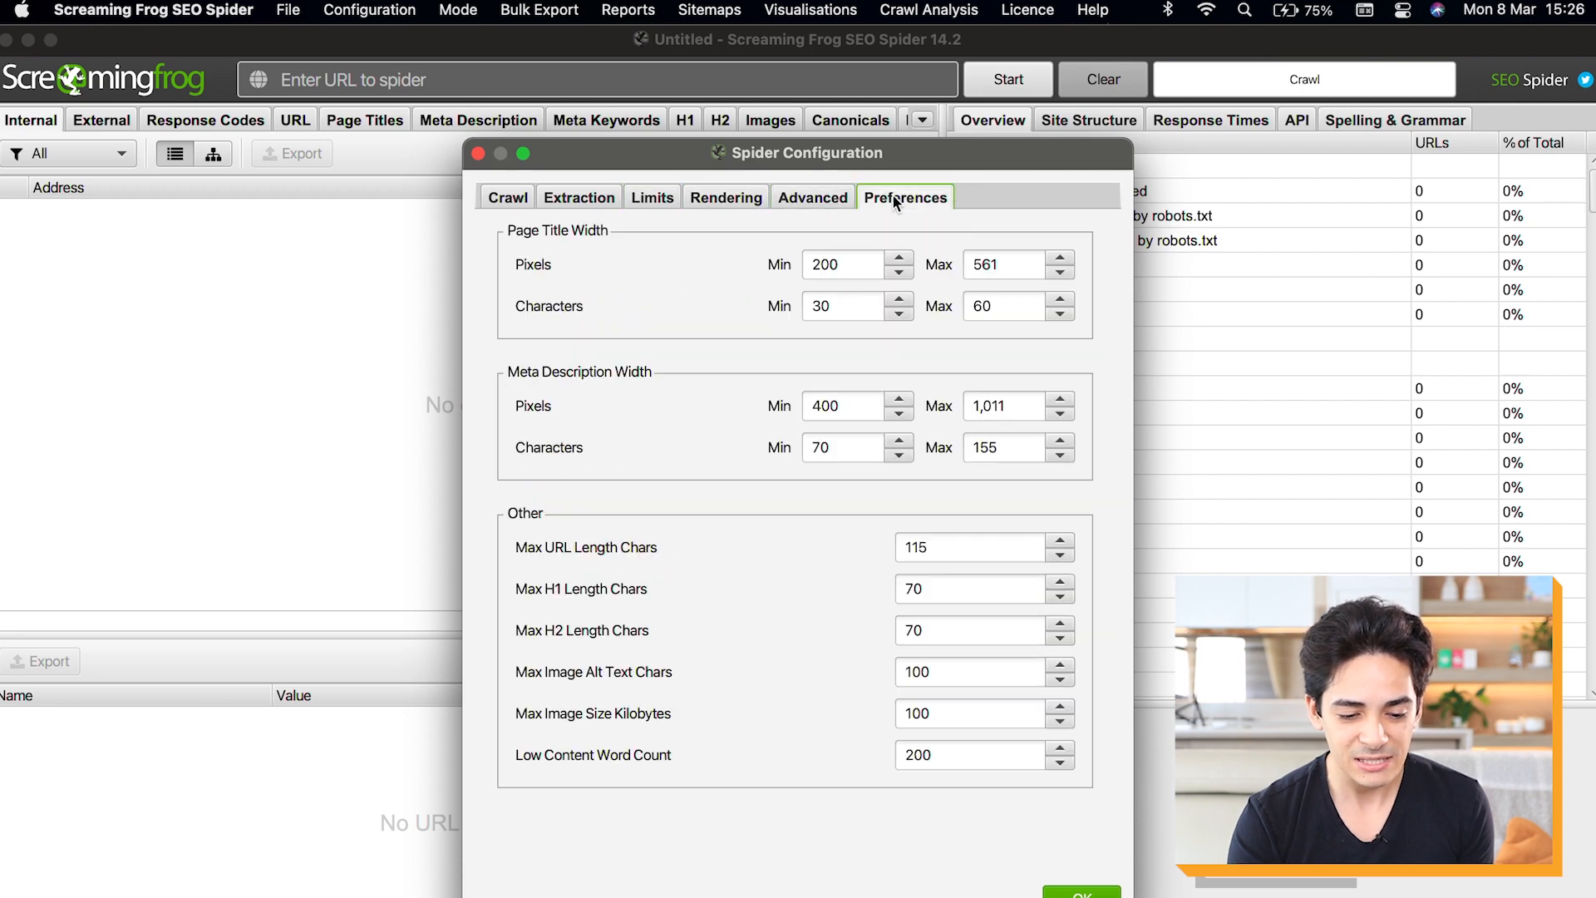
click(509, 200)
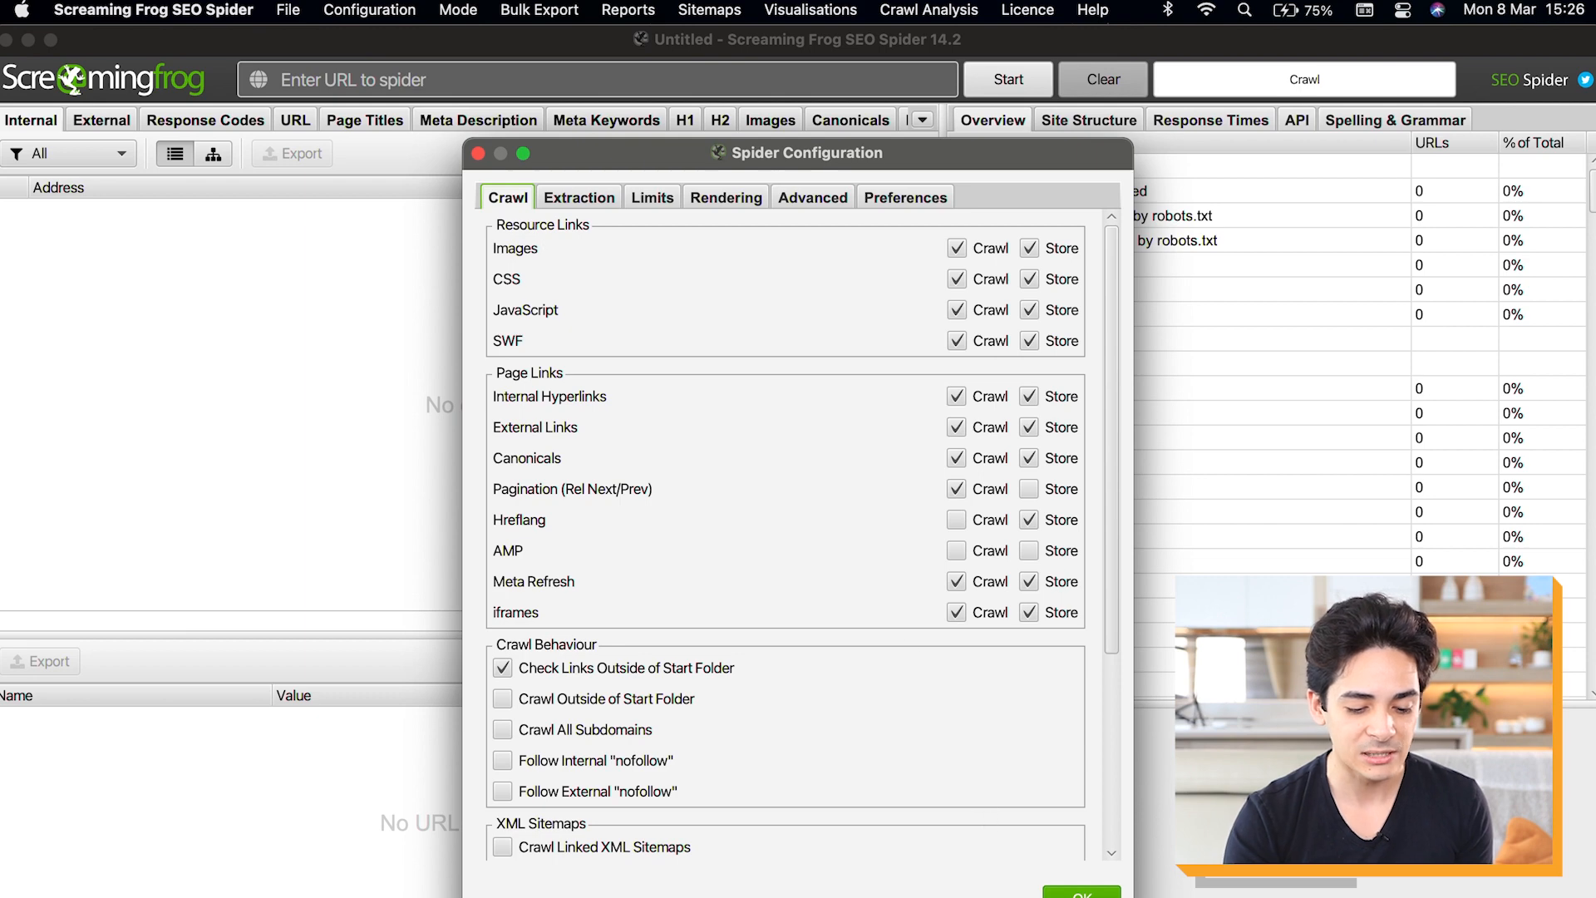
click(1080, 891)
Step: Review the exclude list's regular expressions for the q, sort_by and view URL parameters, and accept the list
click(379, 8)
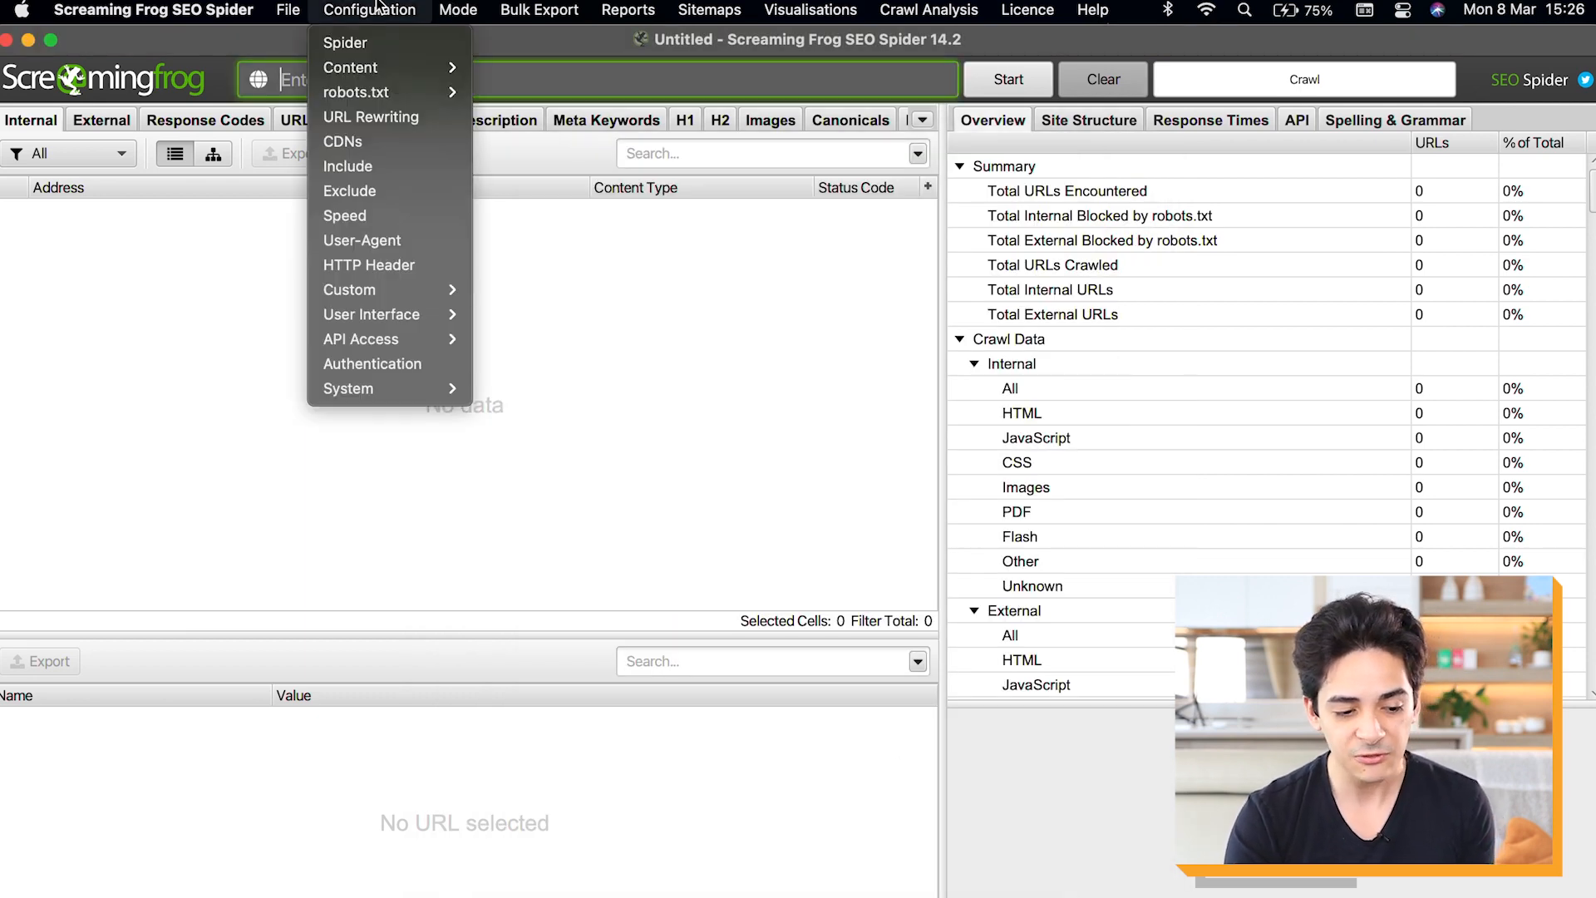
click(371, 190)
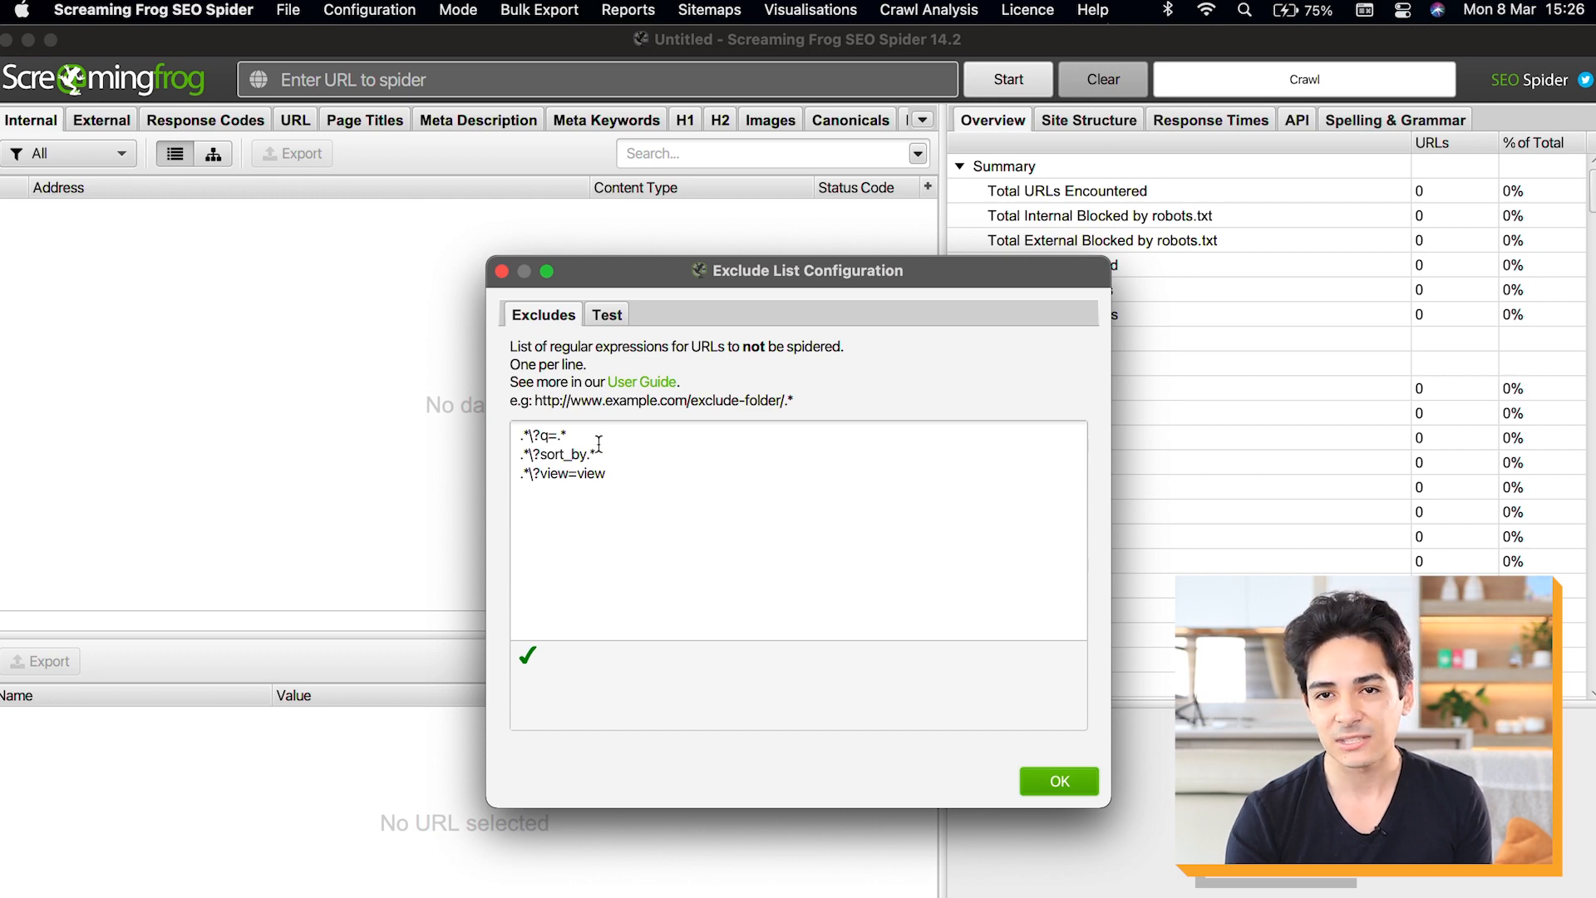
drag(616, 456, 519, 456)
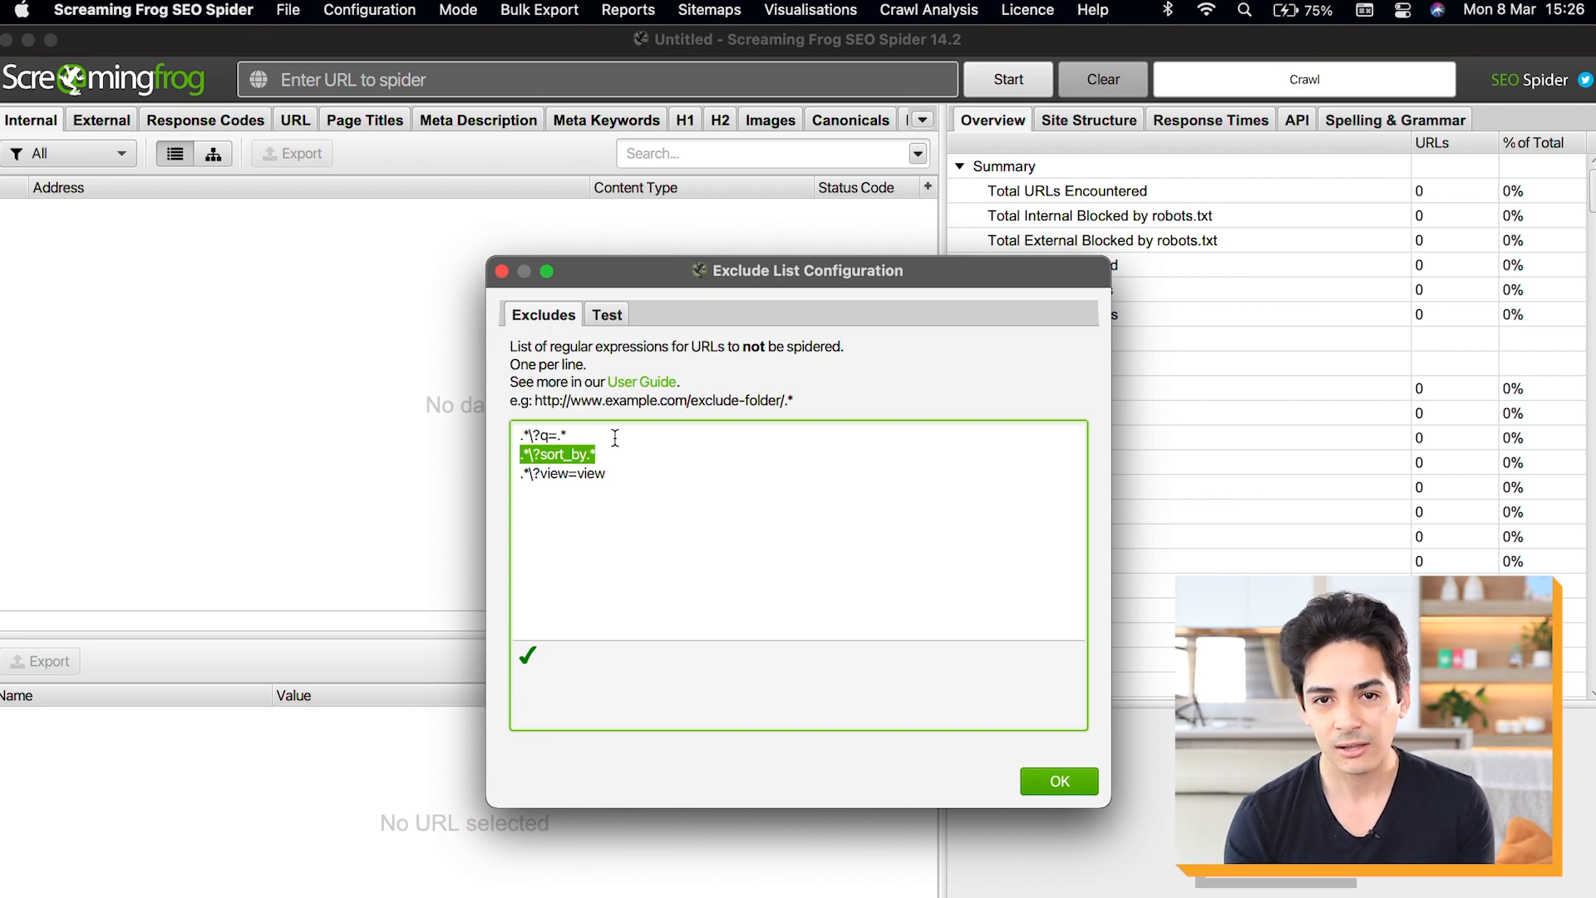
click(690, 472)
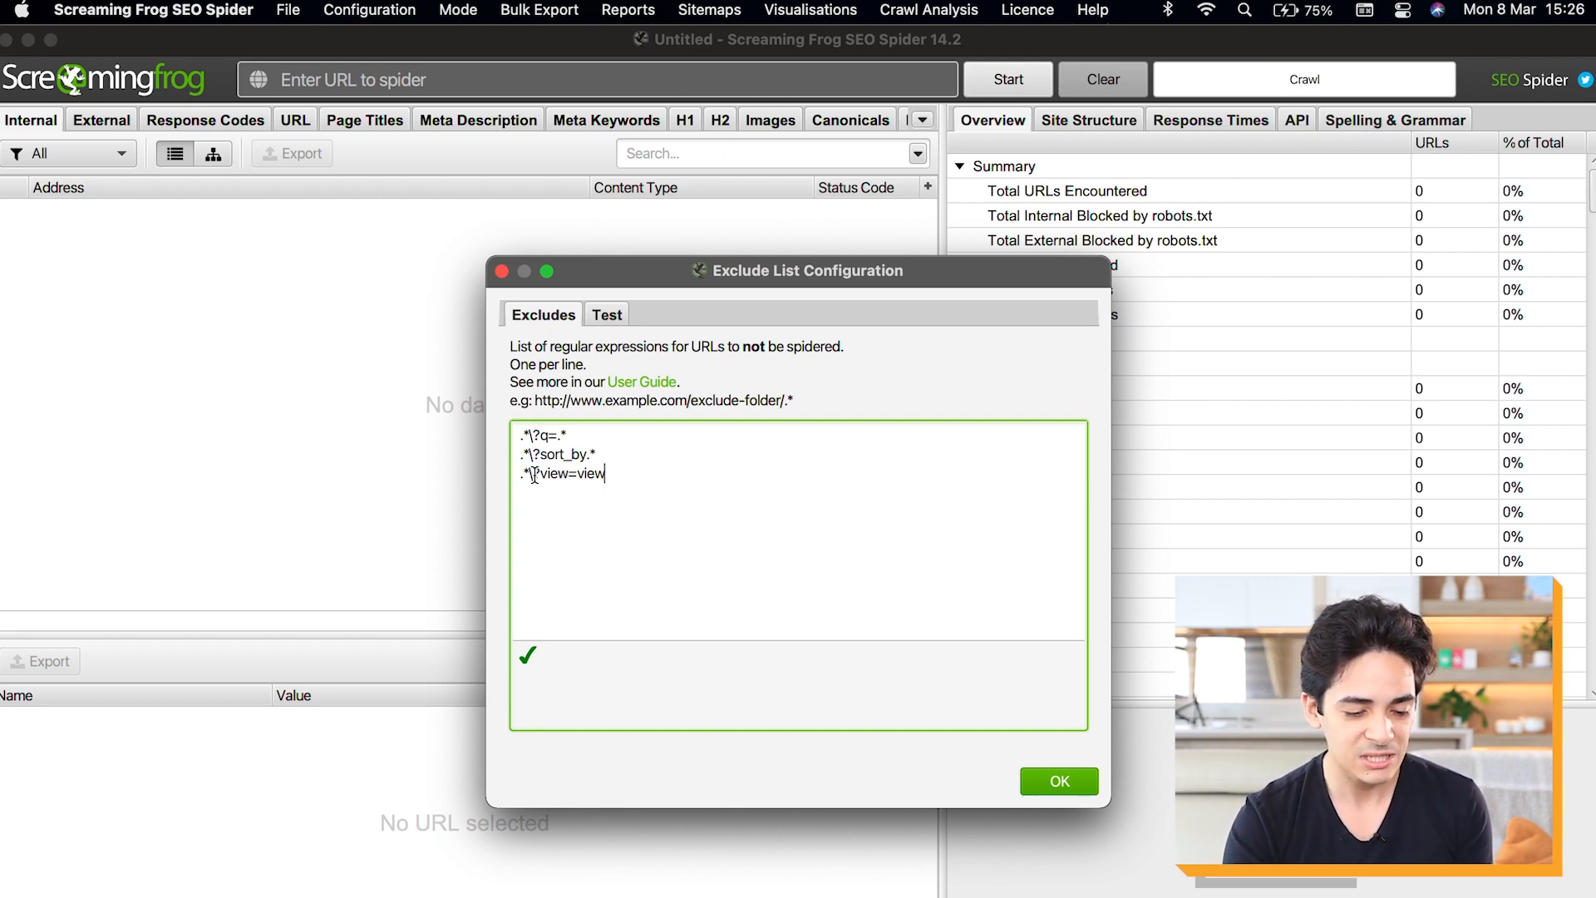
drag(534, 475, 625, 477)
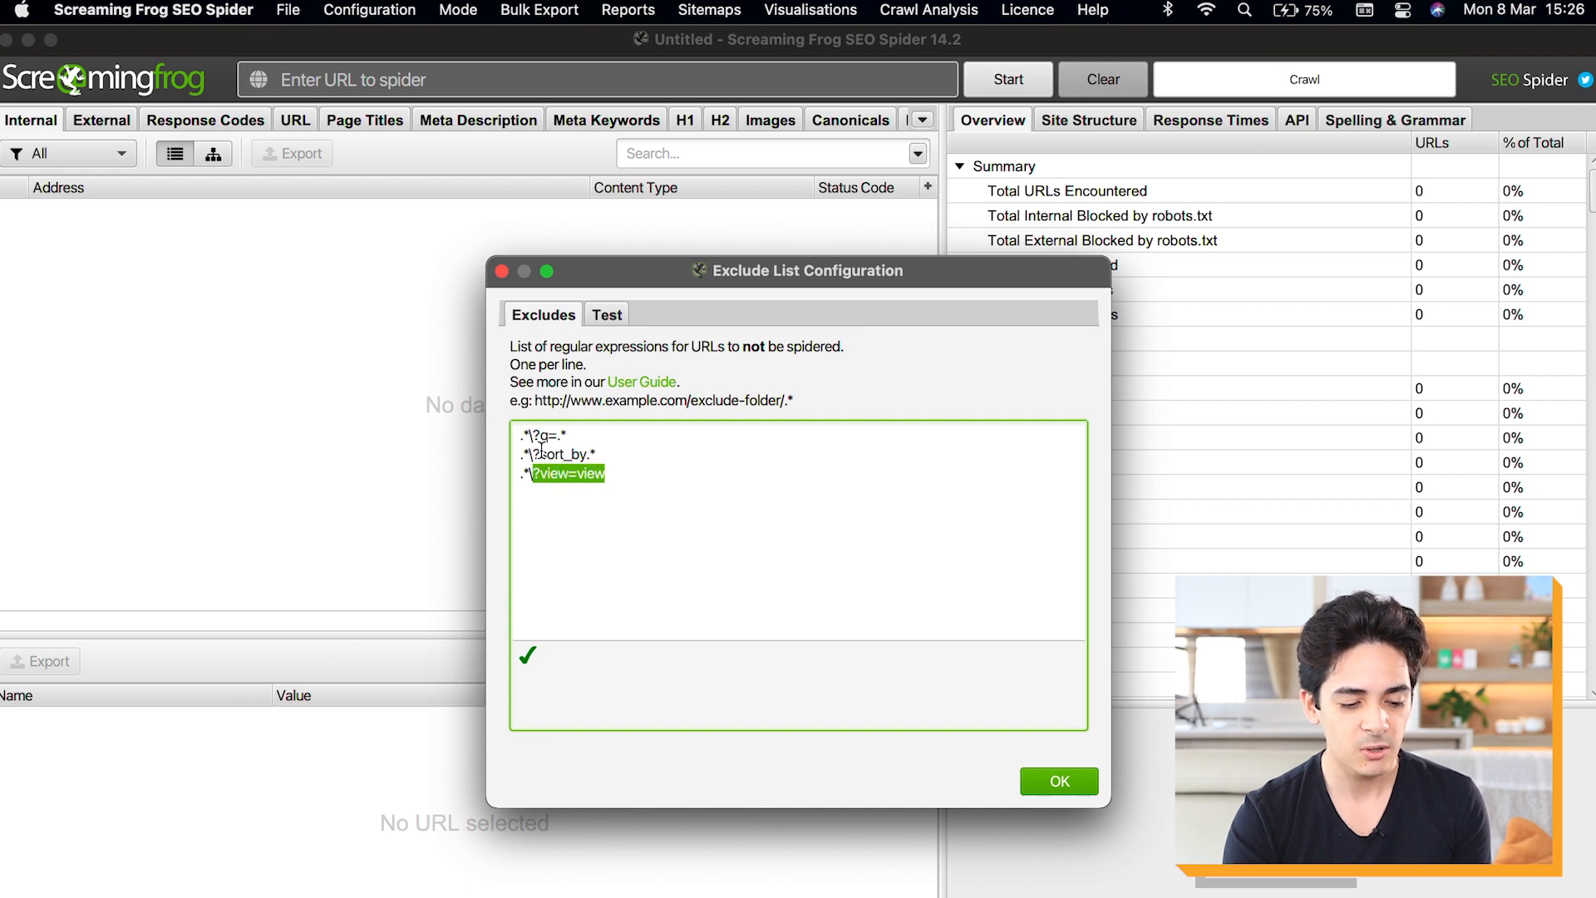
drag(531, 452, 583, 454)
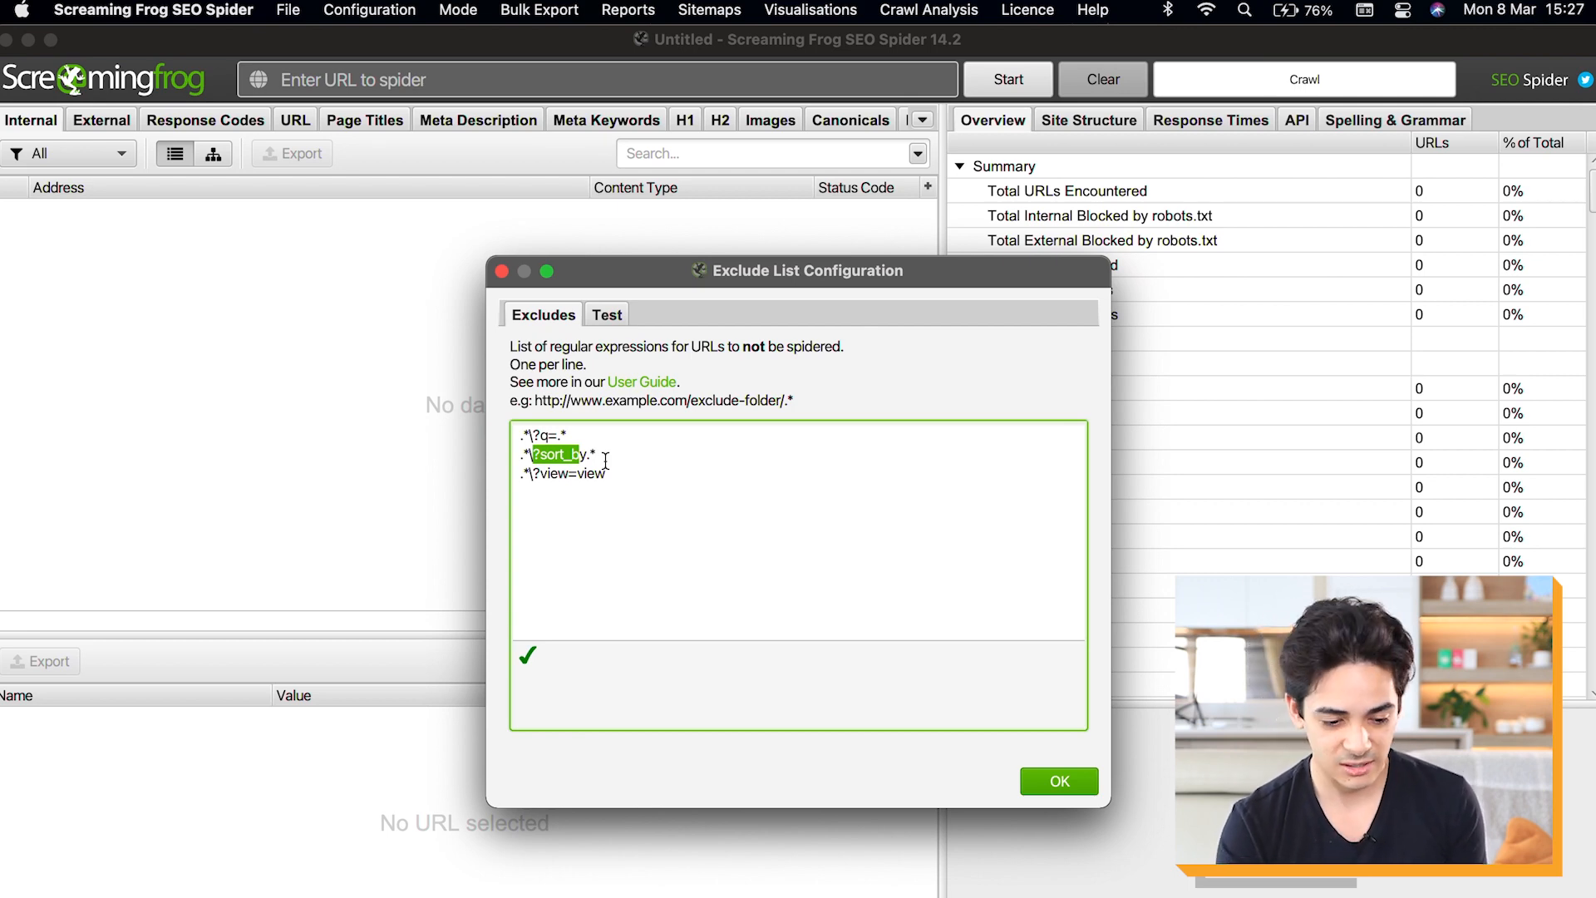
click(1034, 780)
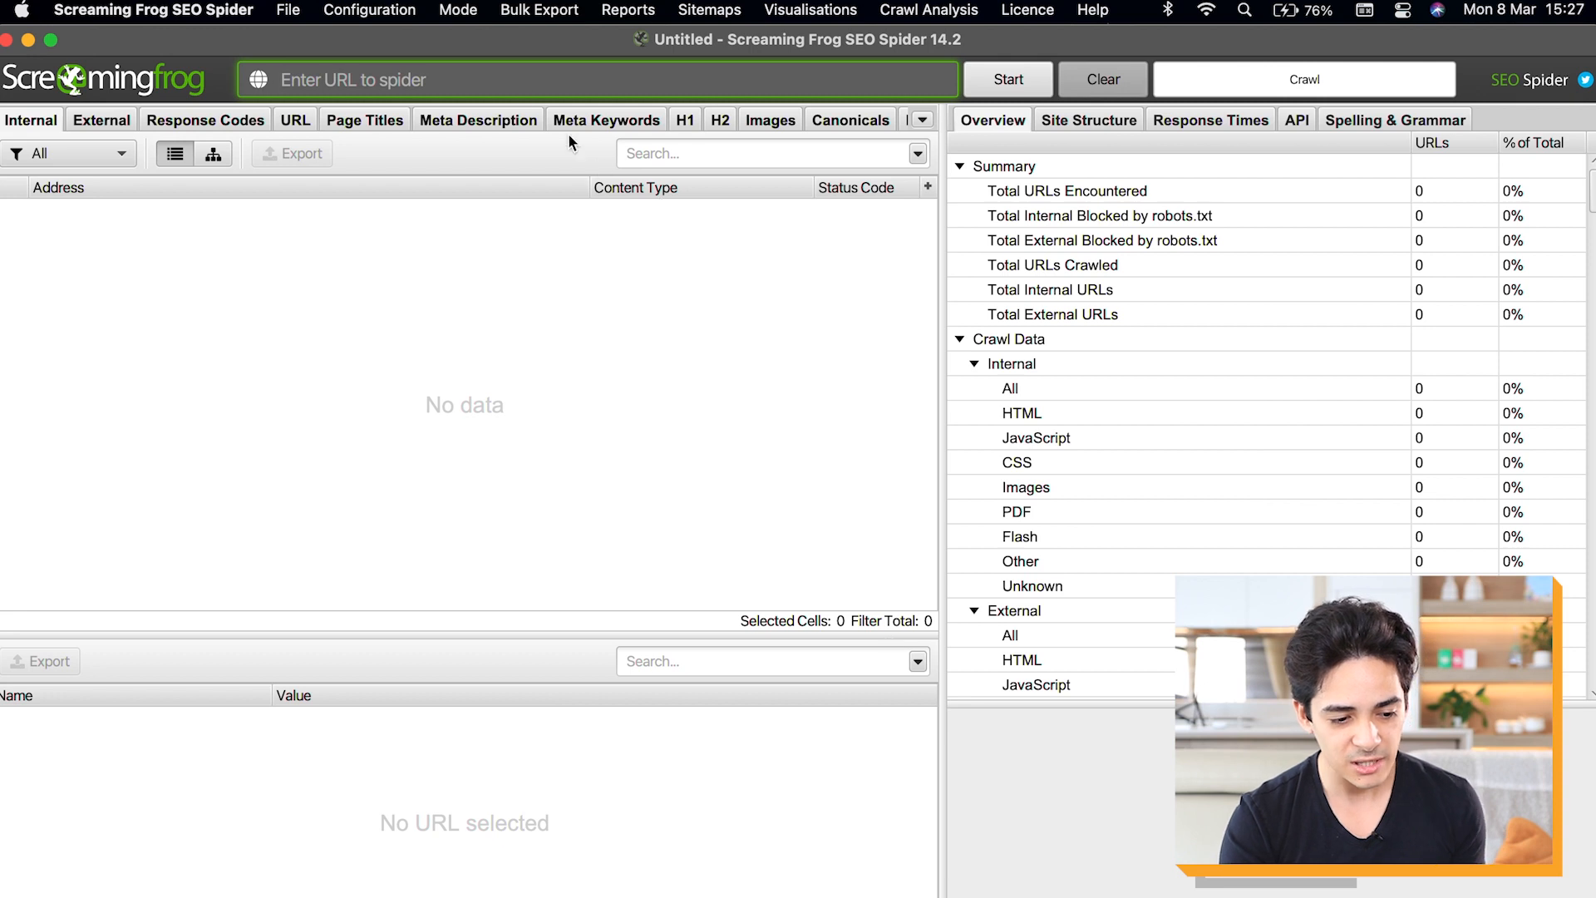
text(https://www.pursuefitness.co.uk/)
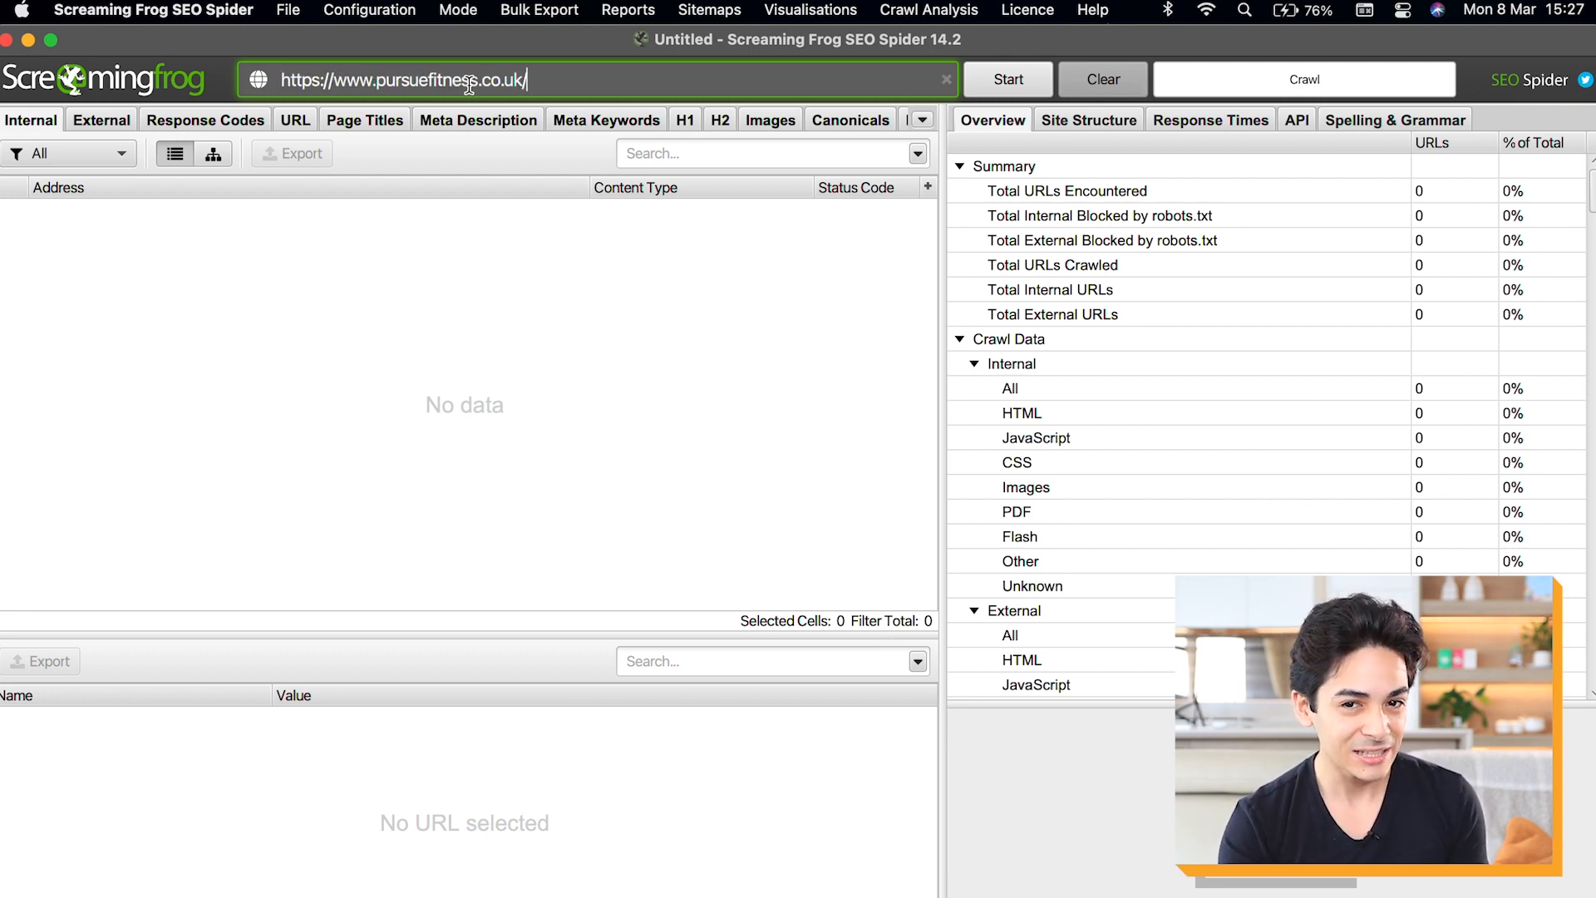
click(1004, 83)
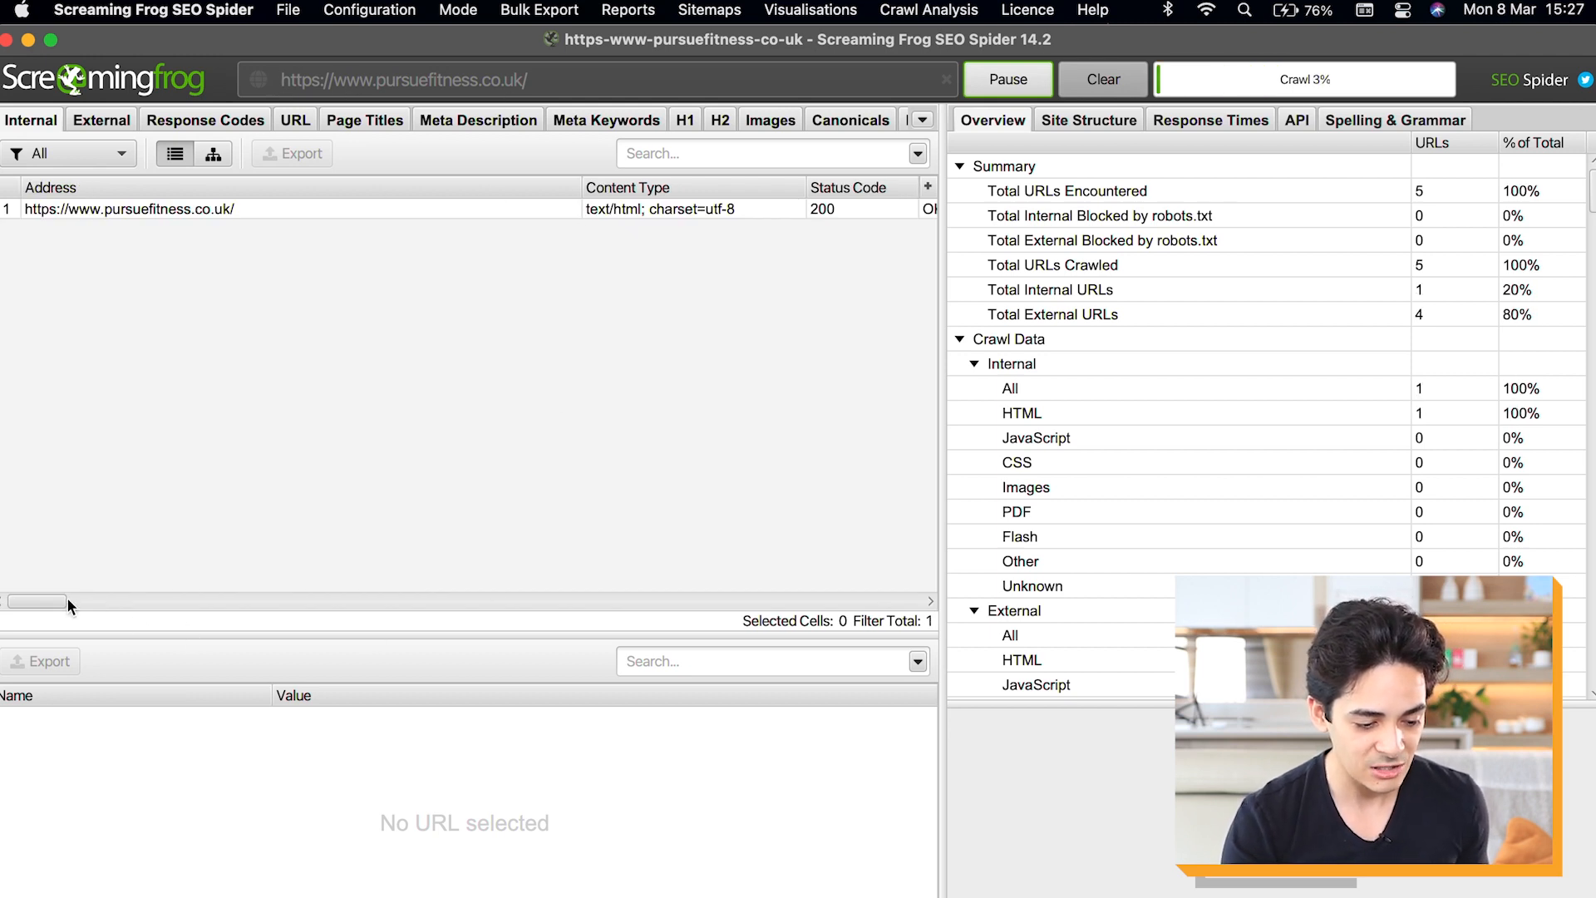
drag(56, 600, 6, 608)
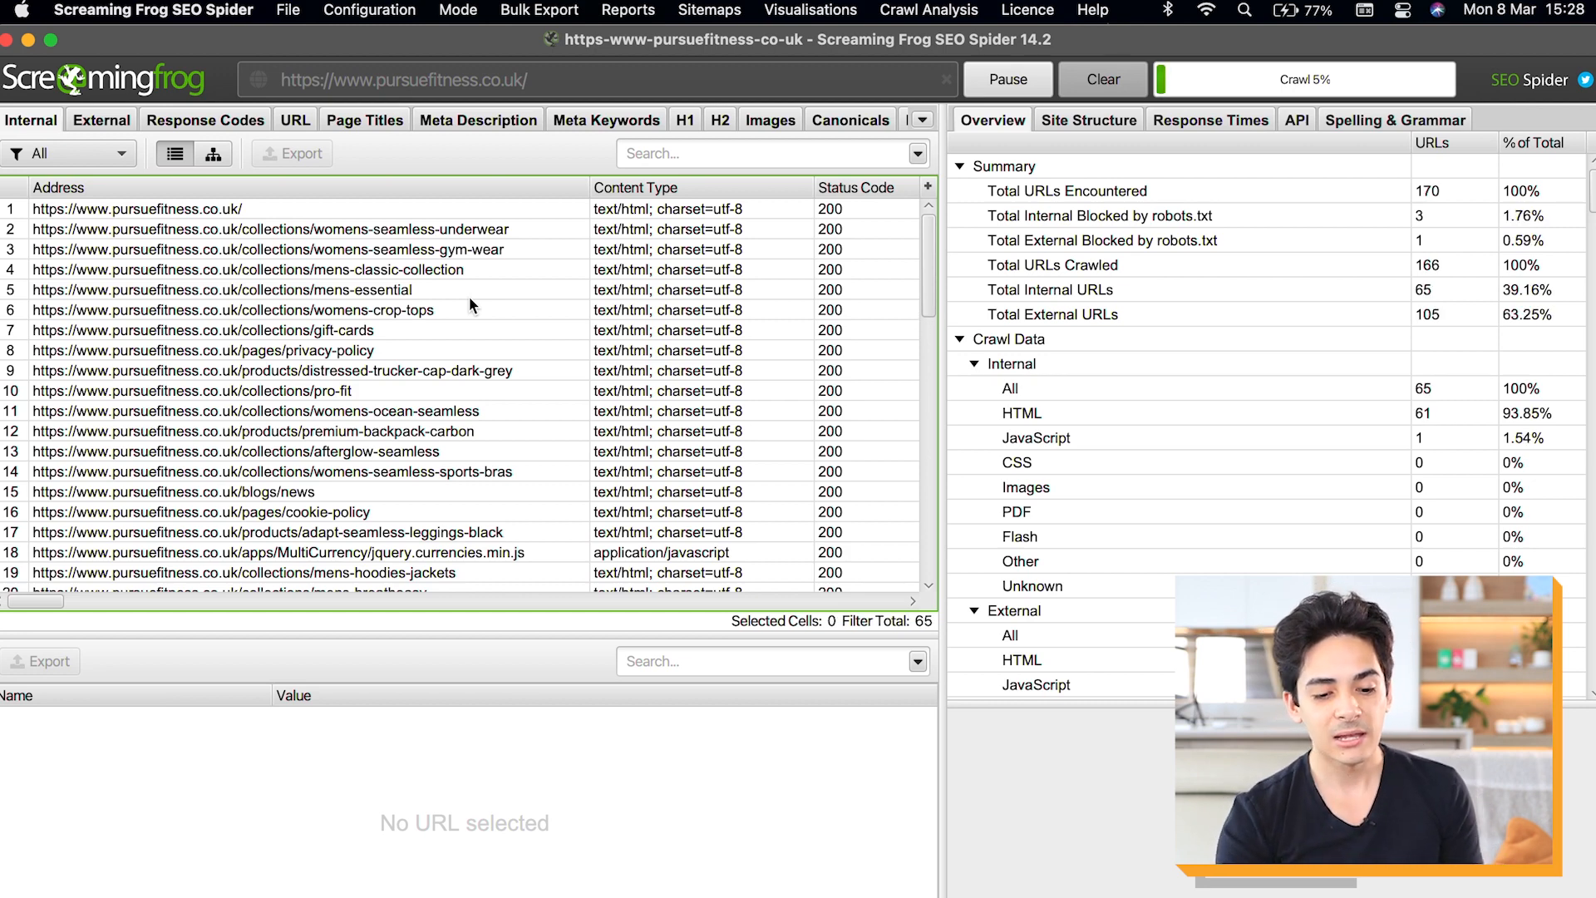
scroll(529, 276, right, 1)
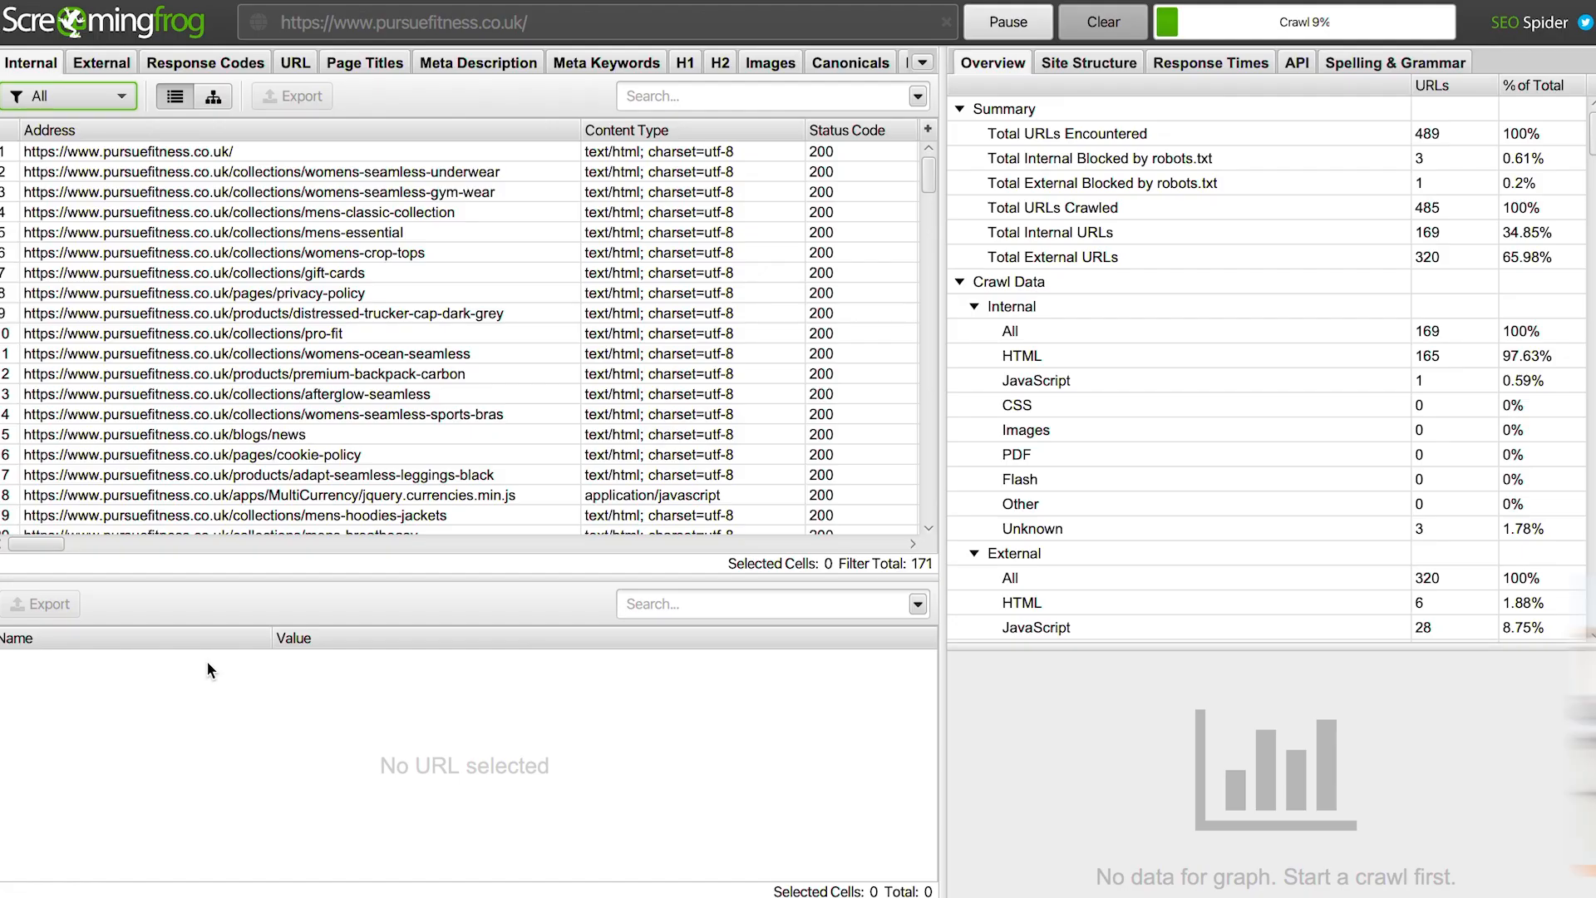
Step: Examine the Client Error (4xx) URLs, including the details of the personizely .css file, and list the Server Error (5xx) URLs
scroll(1274, 341, down, 5)
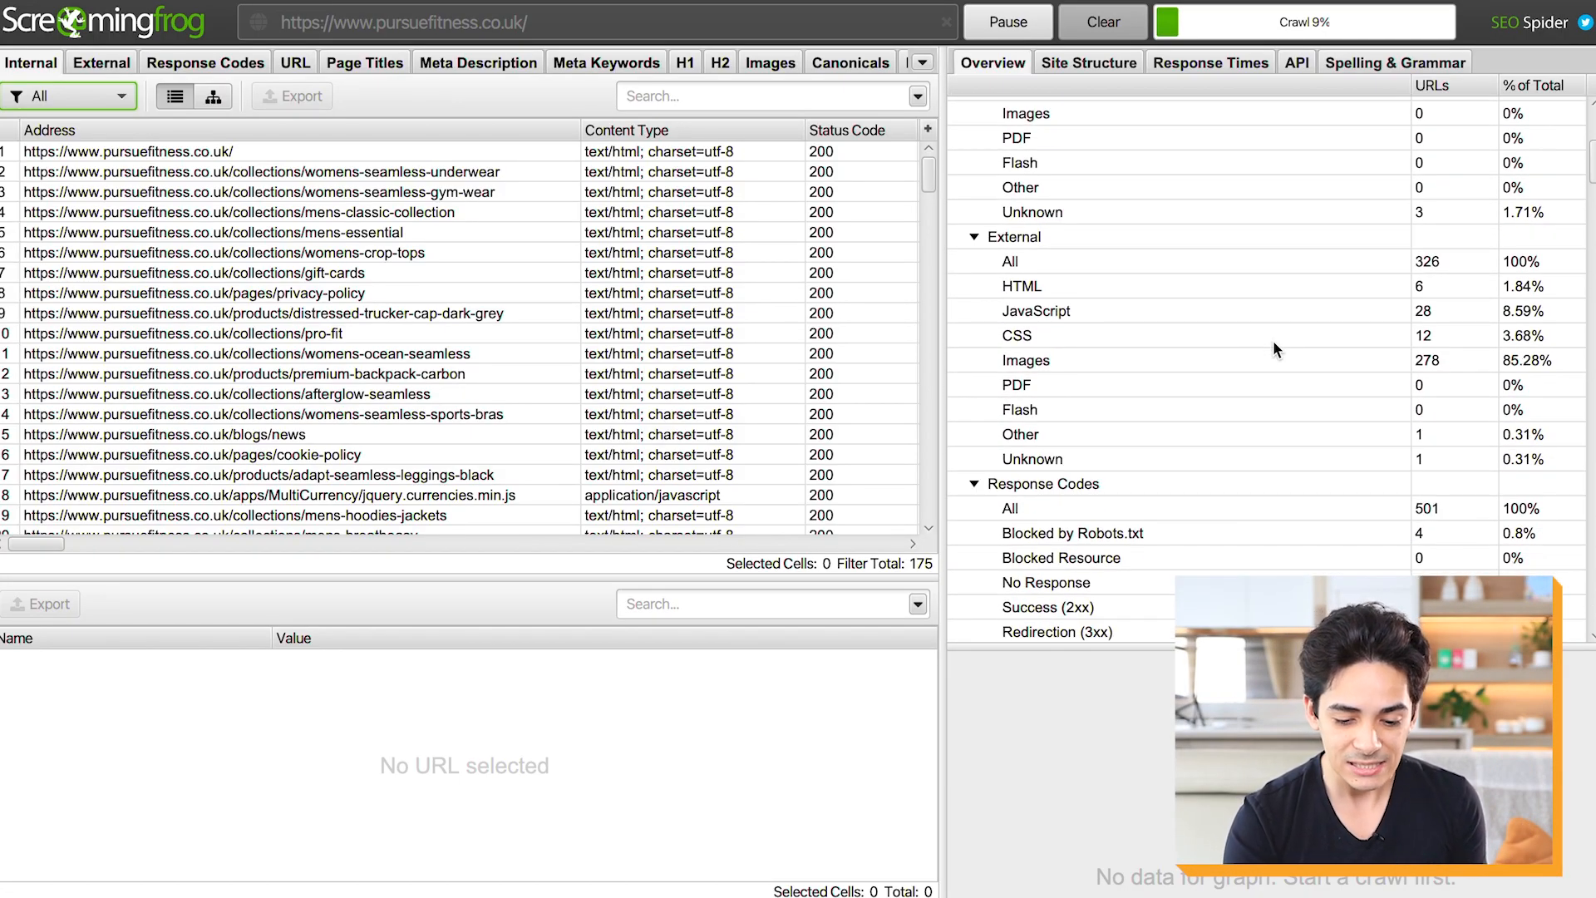
scroll(1273, 342, down, 1)
scroll(1274, 341, down, 3)
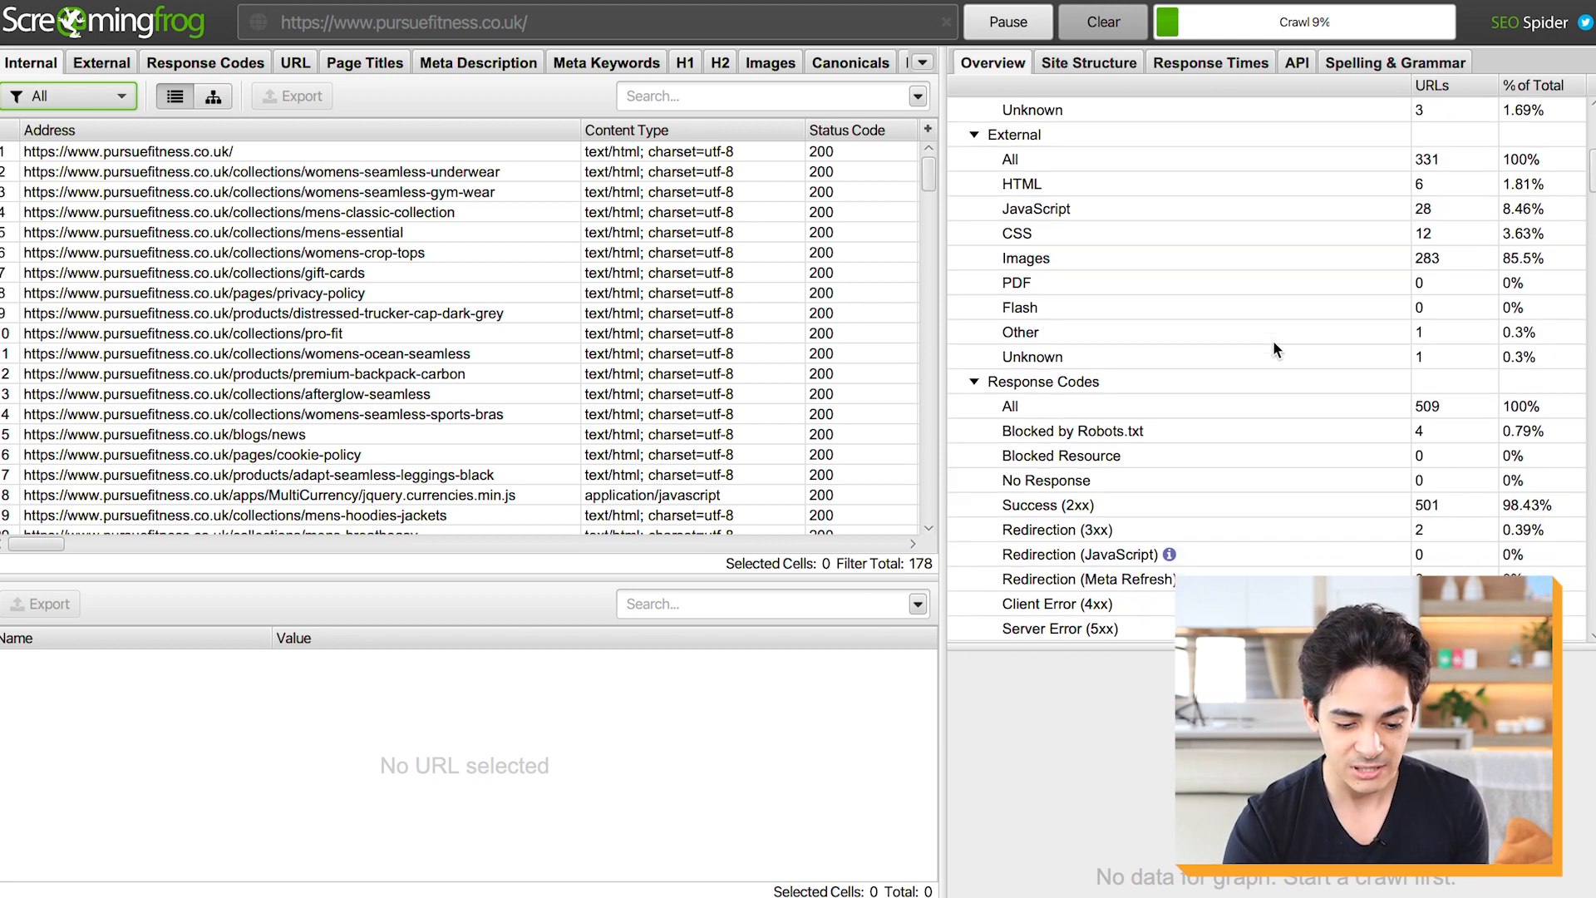
click(1117, 556)
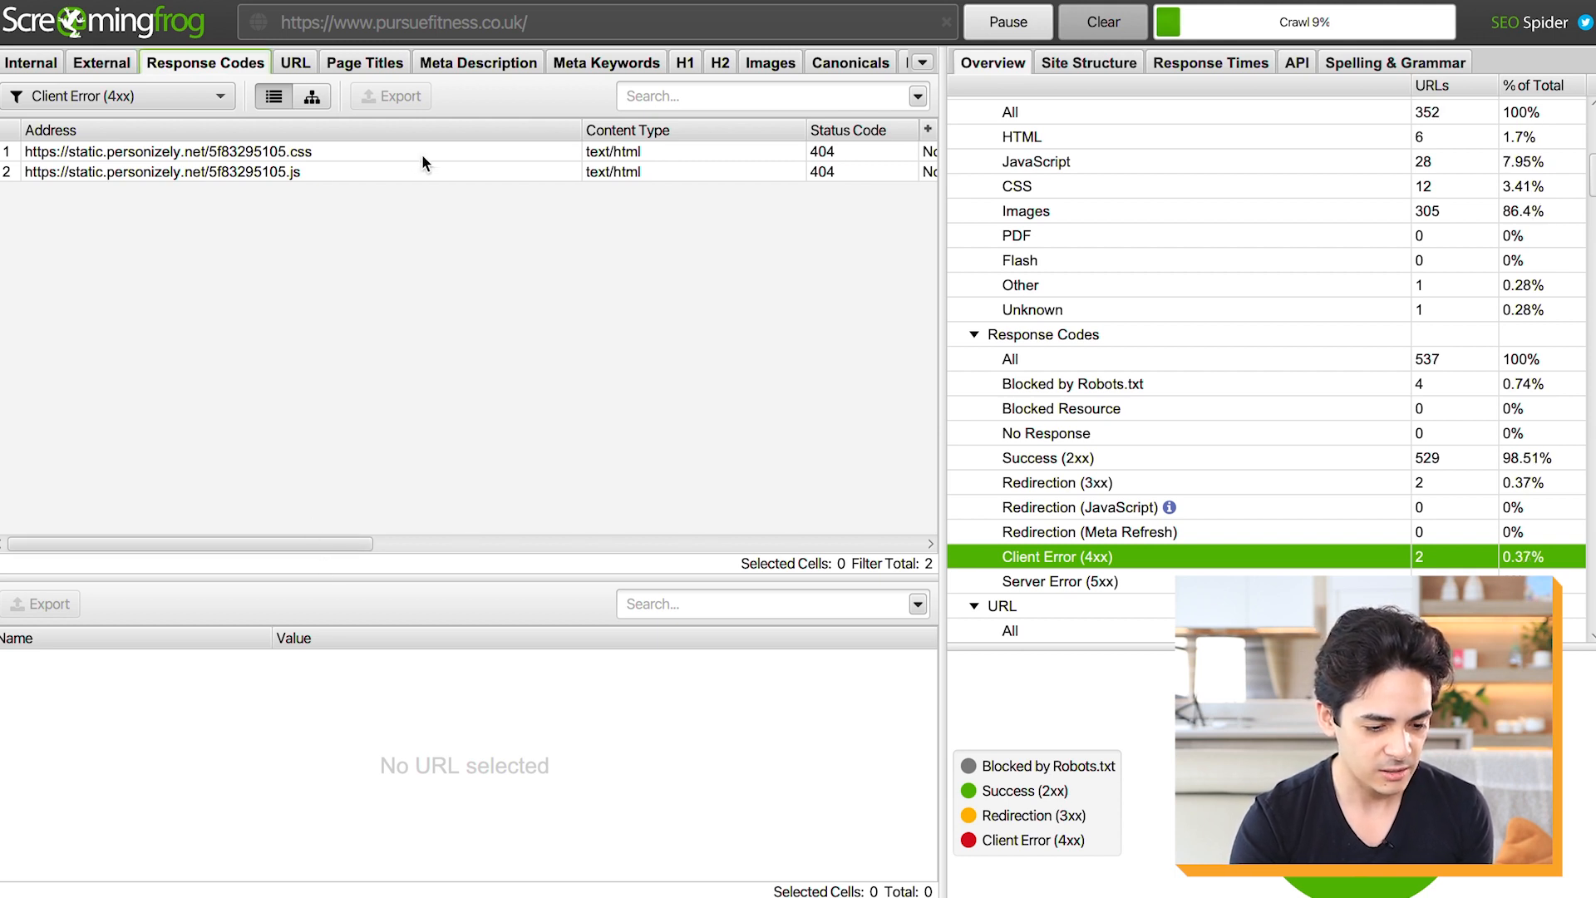
click(269, 170)
click(295, 152)
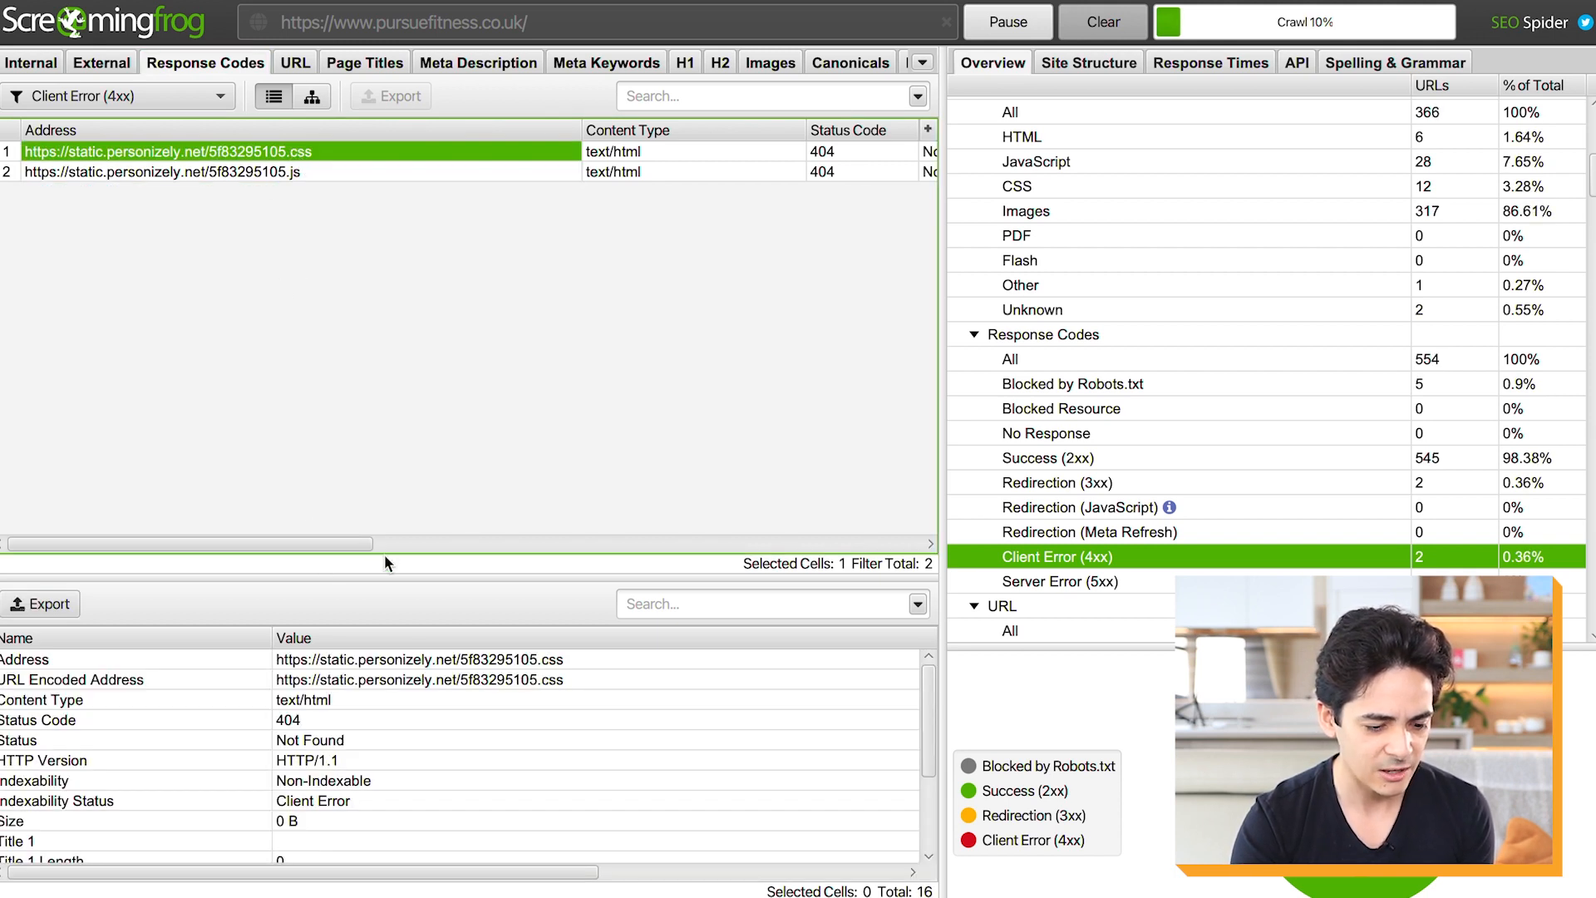
drag(354, 544, 576, 545)
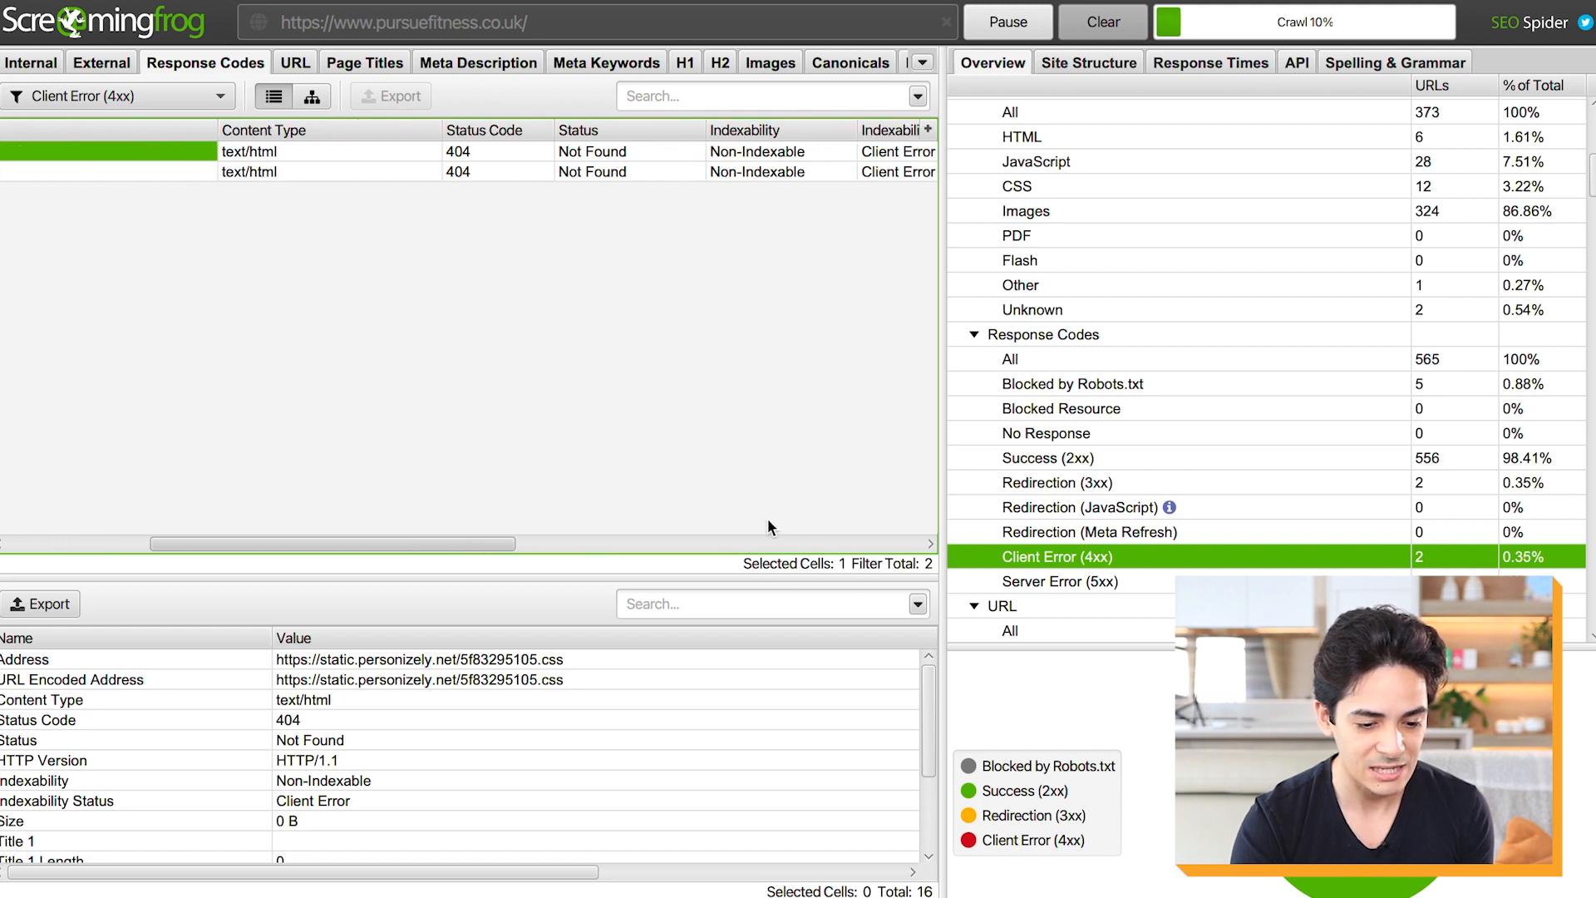
drag(371, 544, 229, 546)
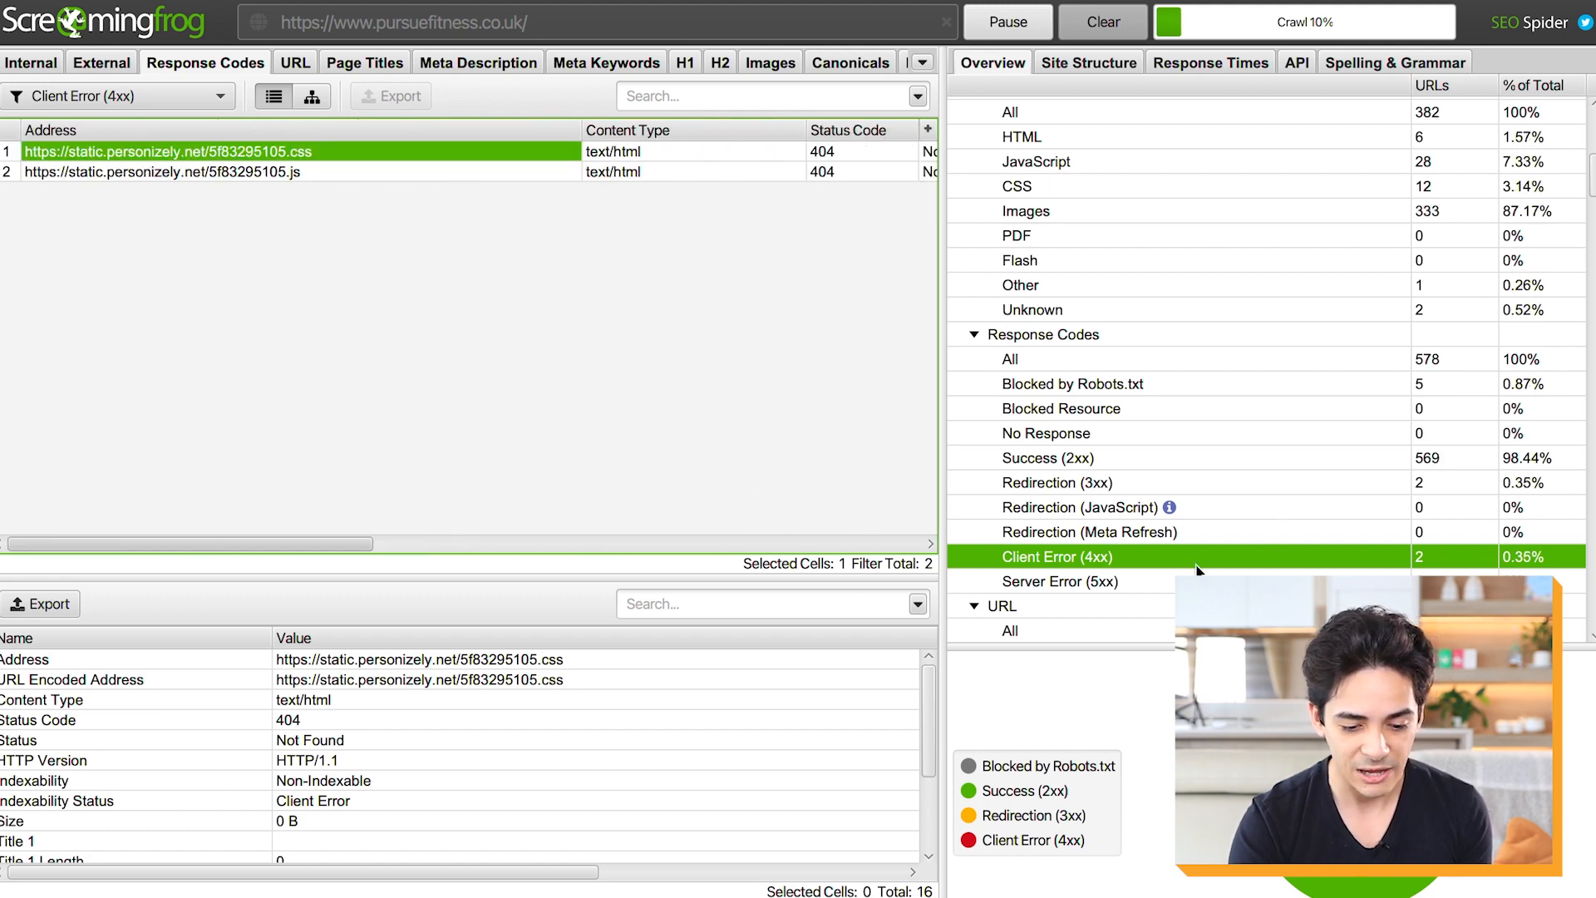
click(1152, 574)
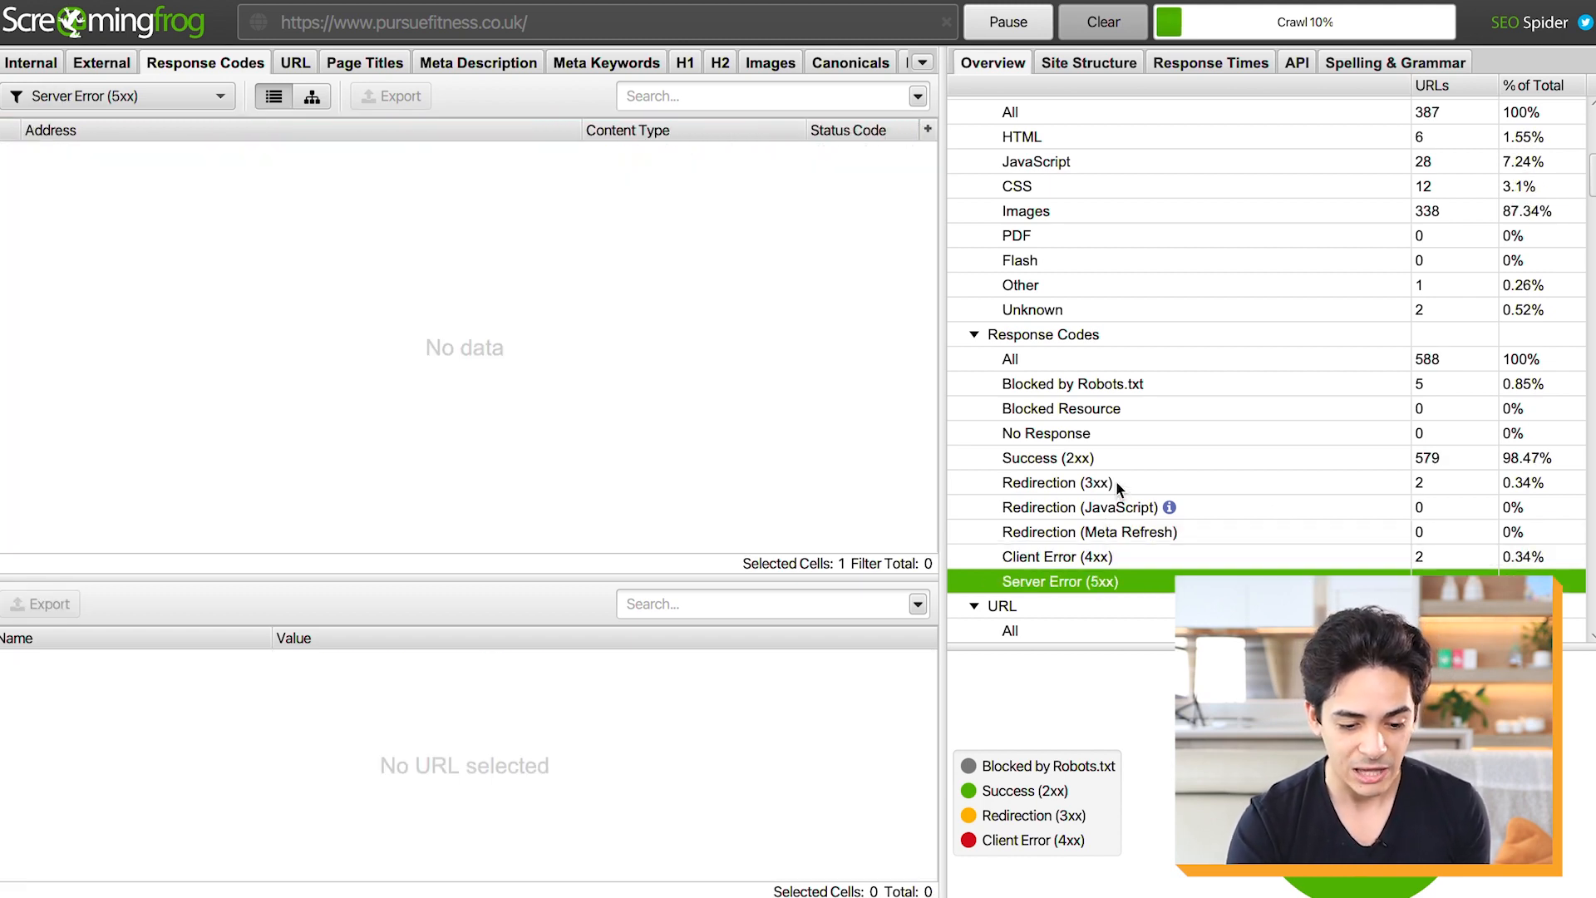
Step: List the Redirection (3xx) URLs and look over the URL and Page Titles sections of the crawl overview
click(1115, 482)
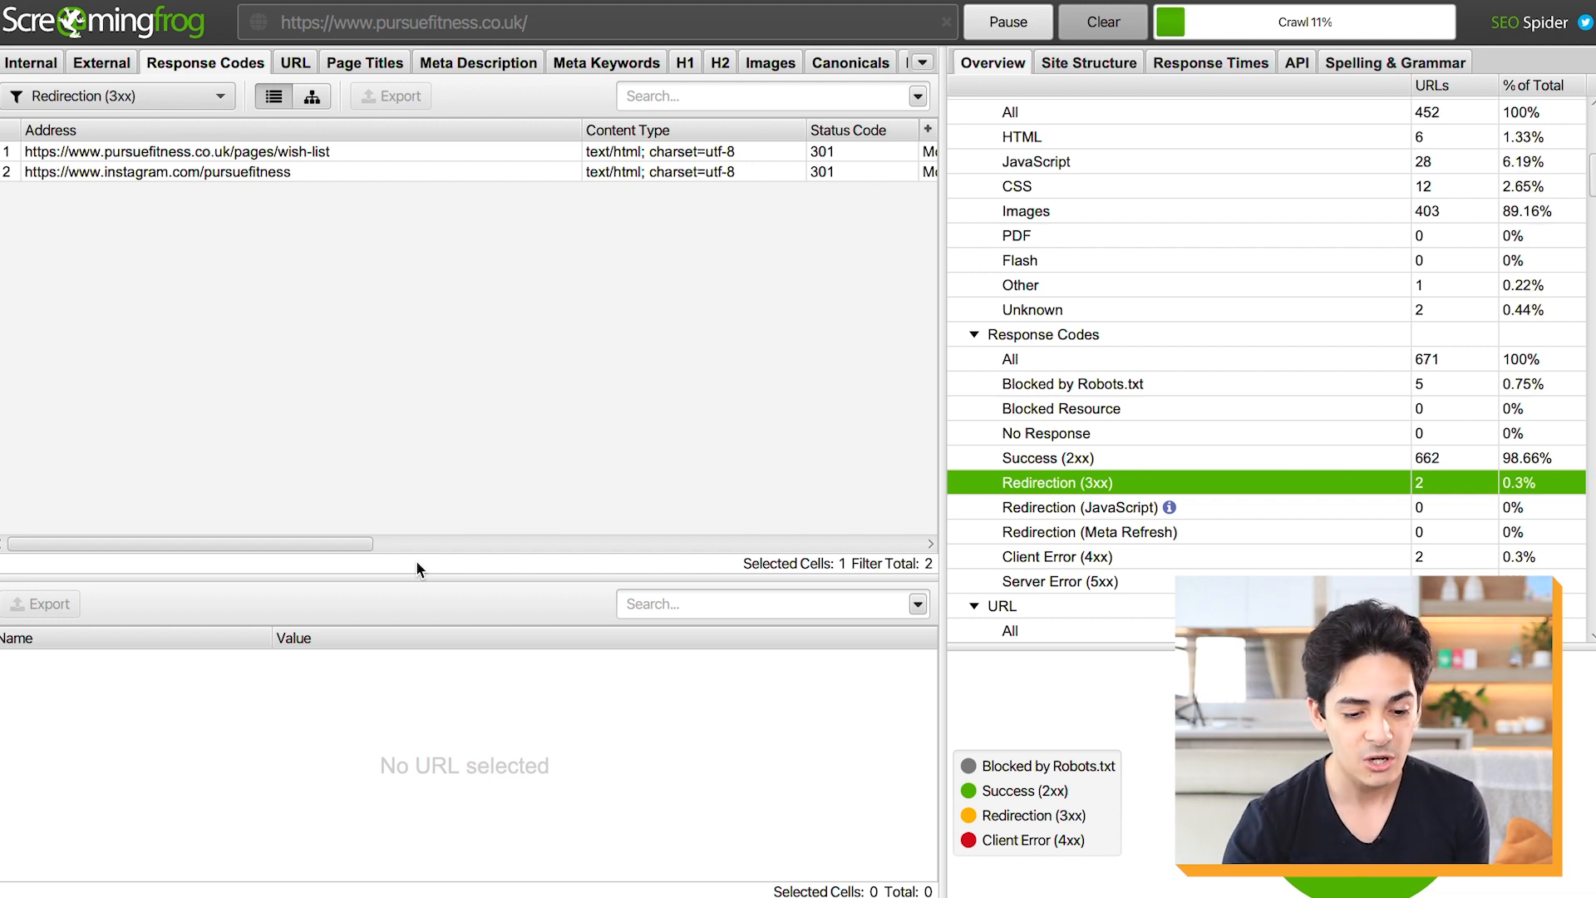
scroll(1238, 437, down, 3)
scroll(1240, 435, down, 20)
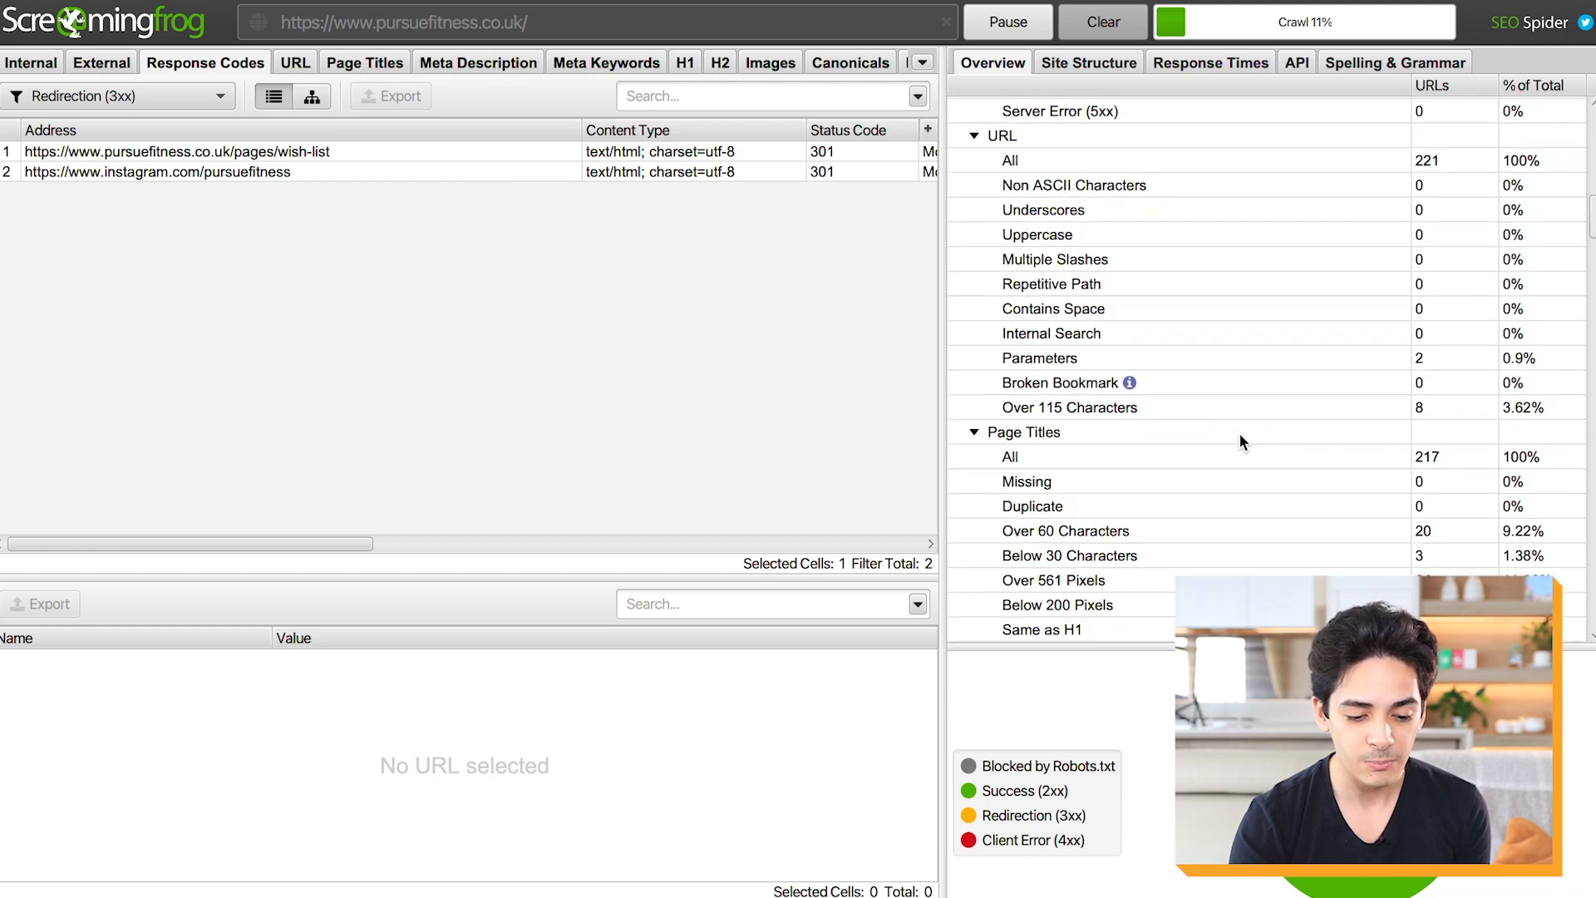
Step: Review the Contains Canonical, Self Referencing and Canonicalised URLs, checking the Canonical Link Element 1 of the canonicalised pages
scroll(1240, 441, down, 9)
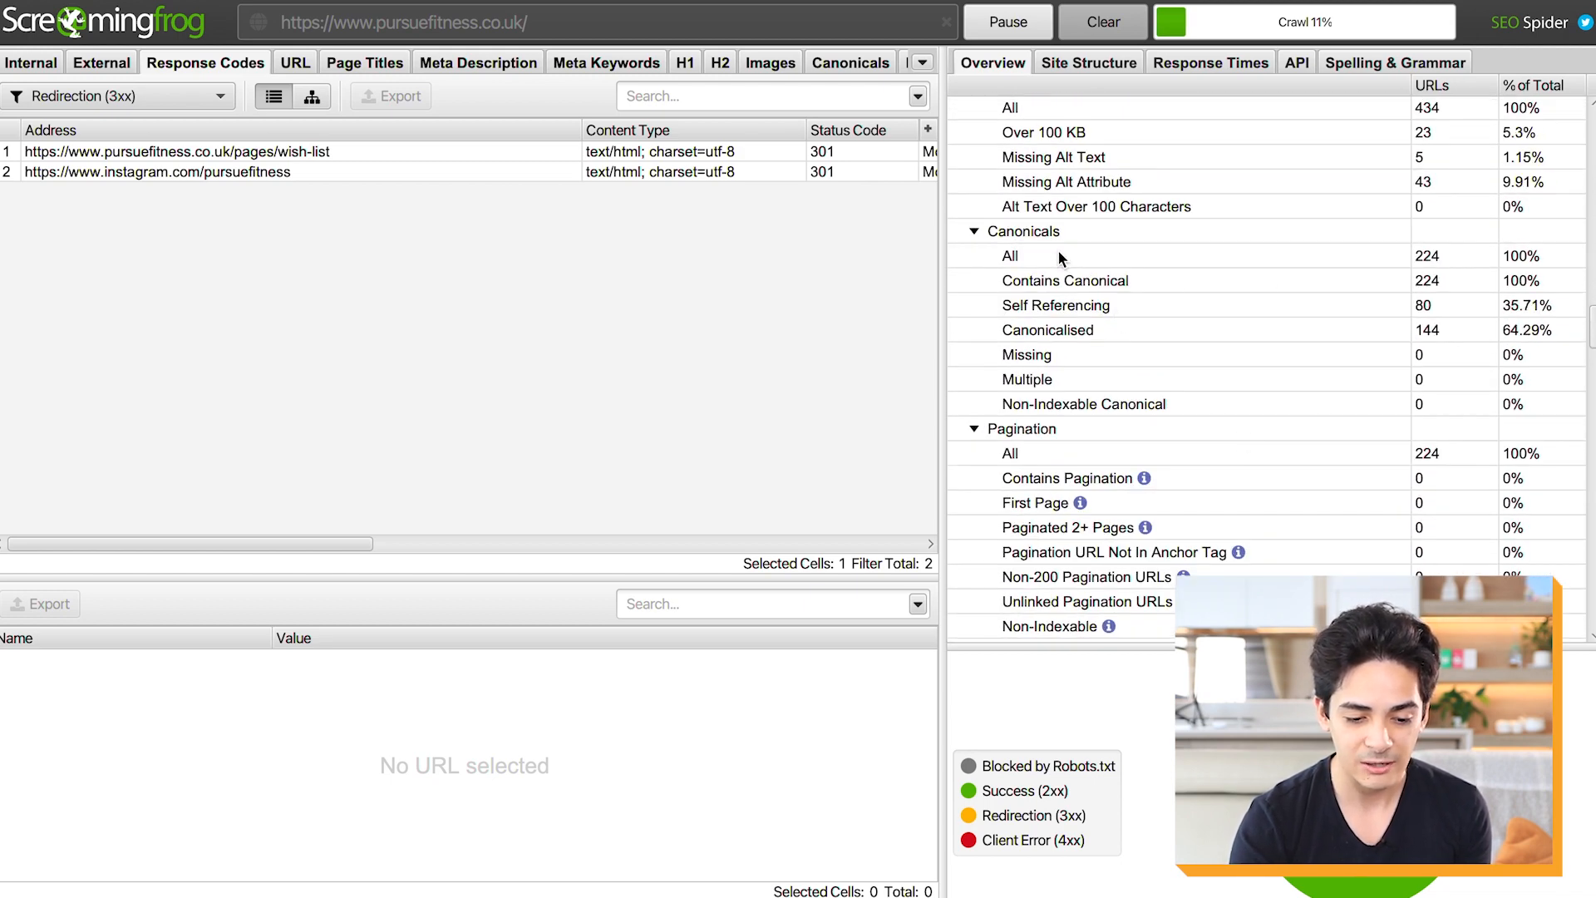
click(1108, 282)
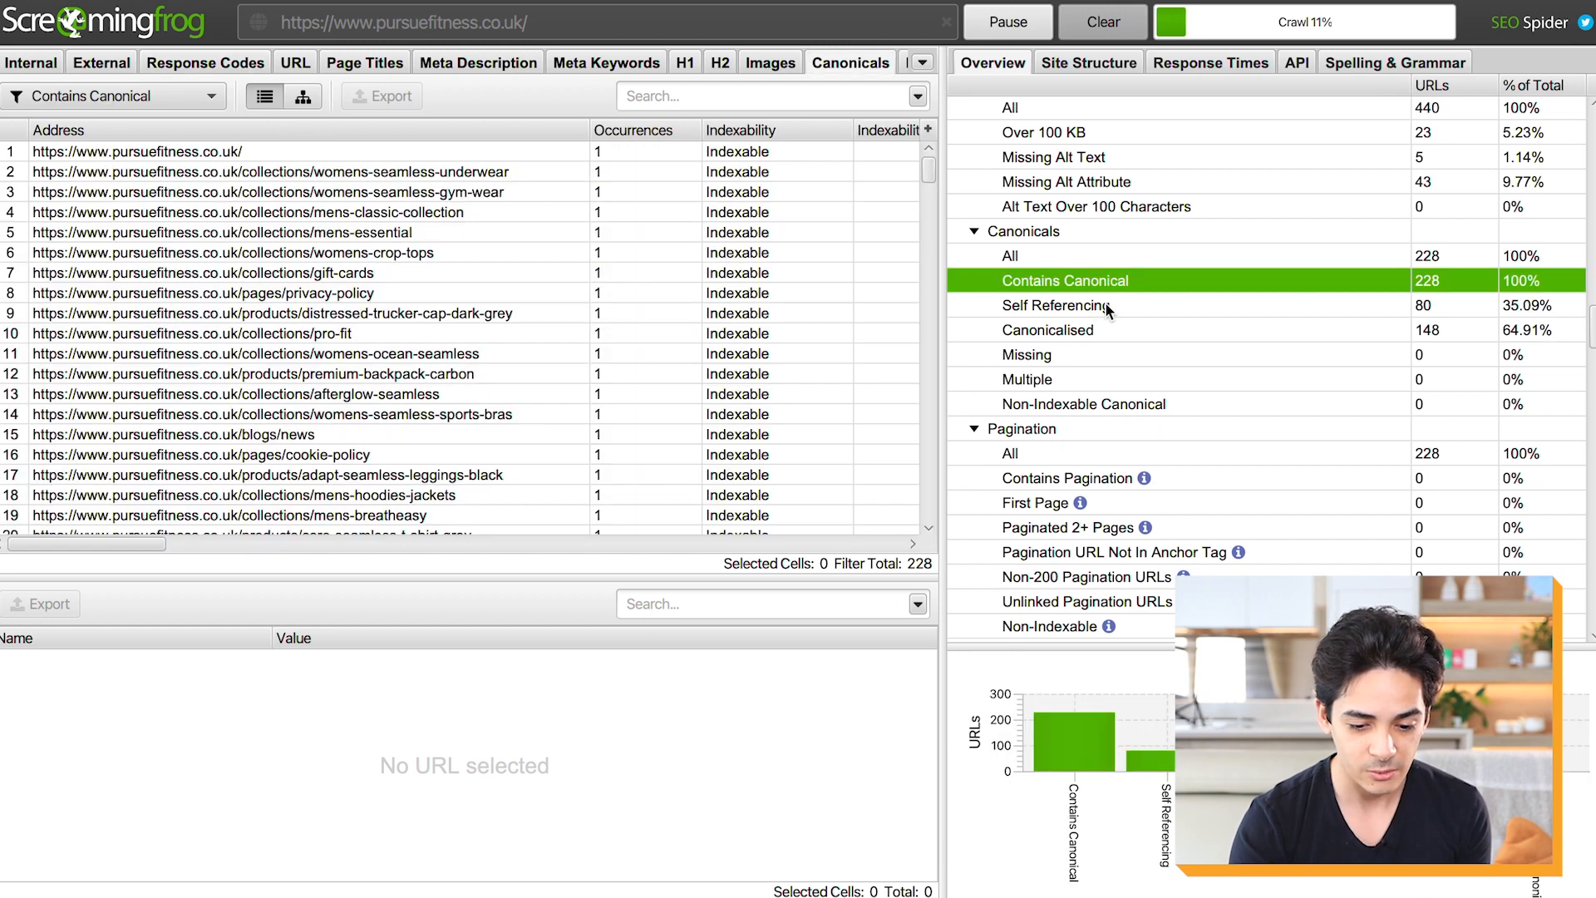
click(1104, 304)
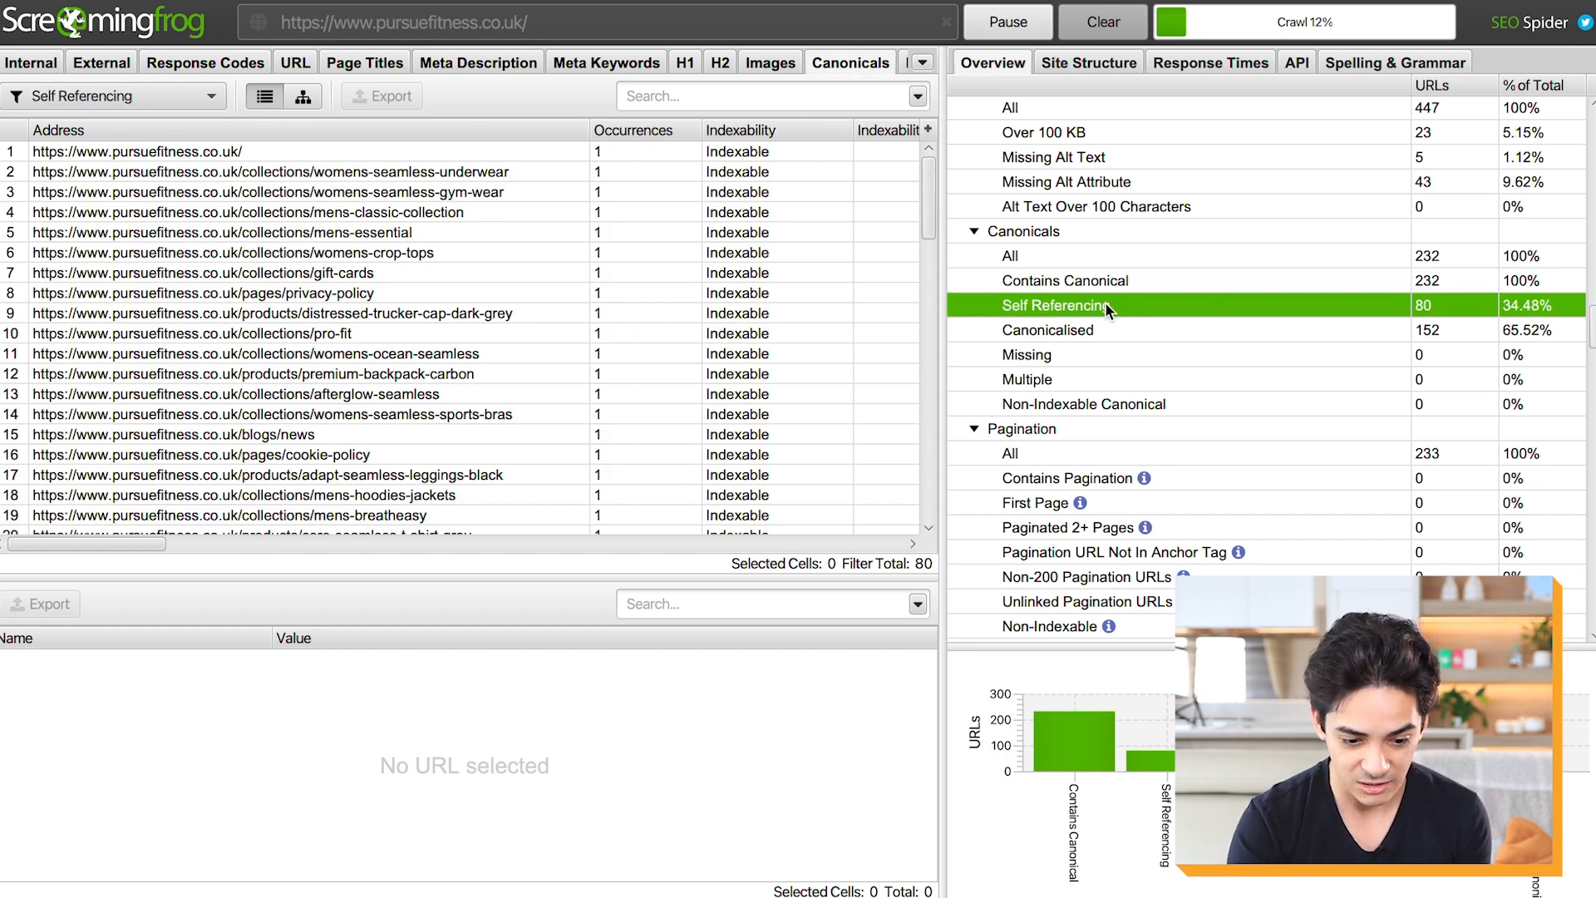
click(1080, 329)
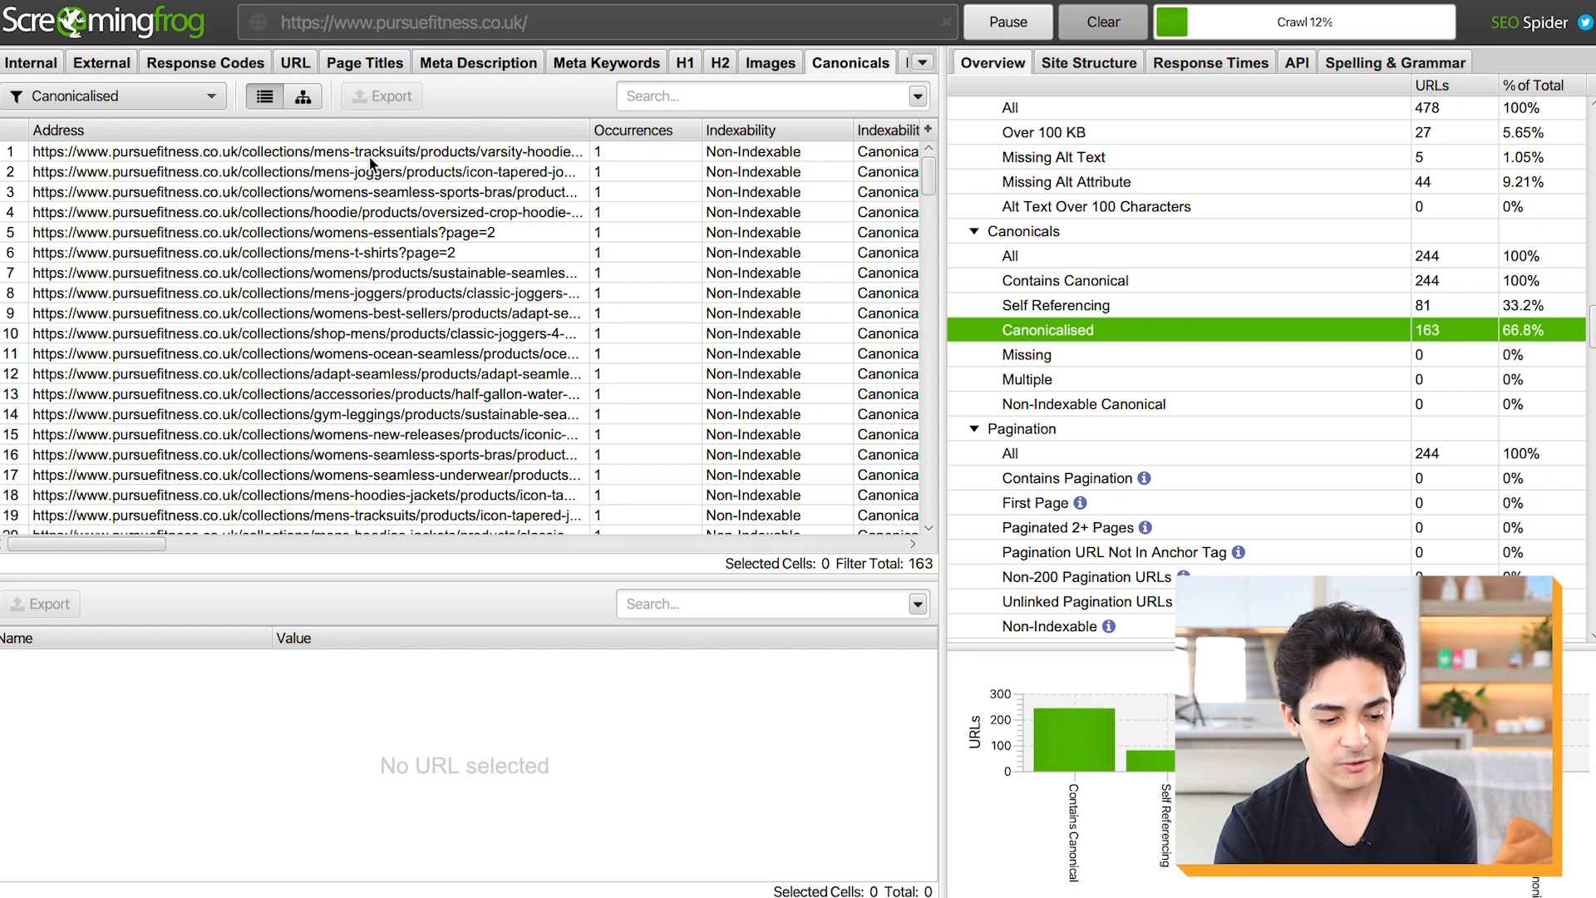
click(151, 542)
drag(152, 541, 291, 548)
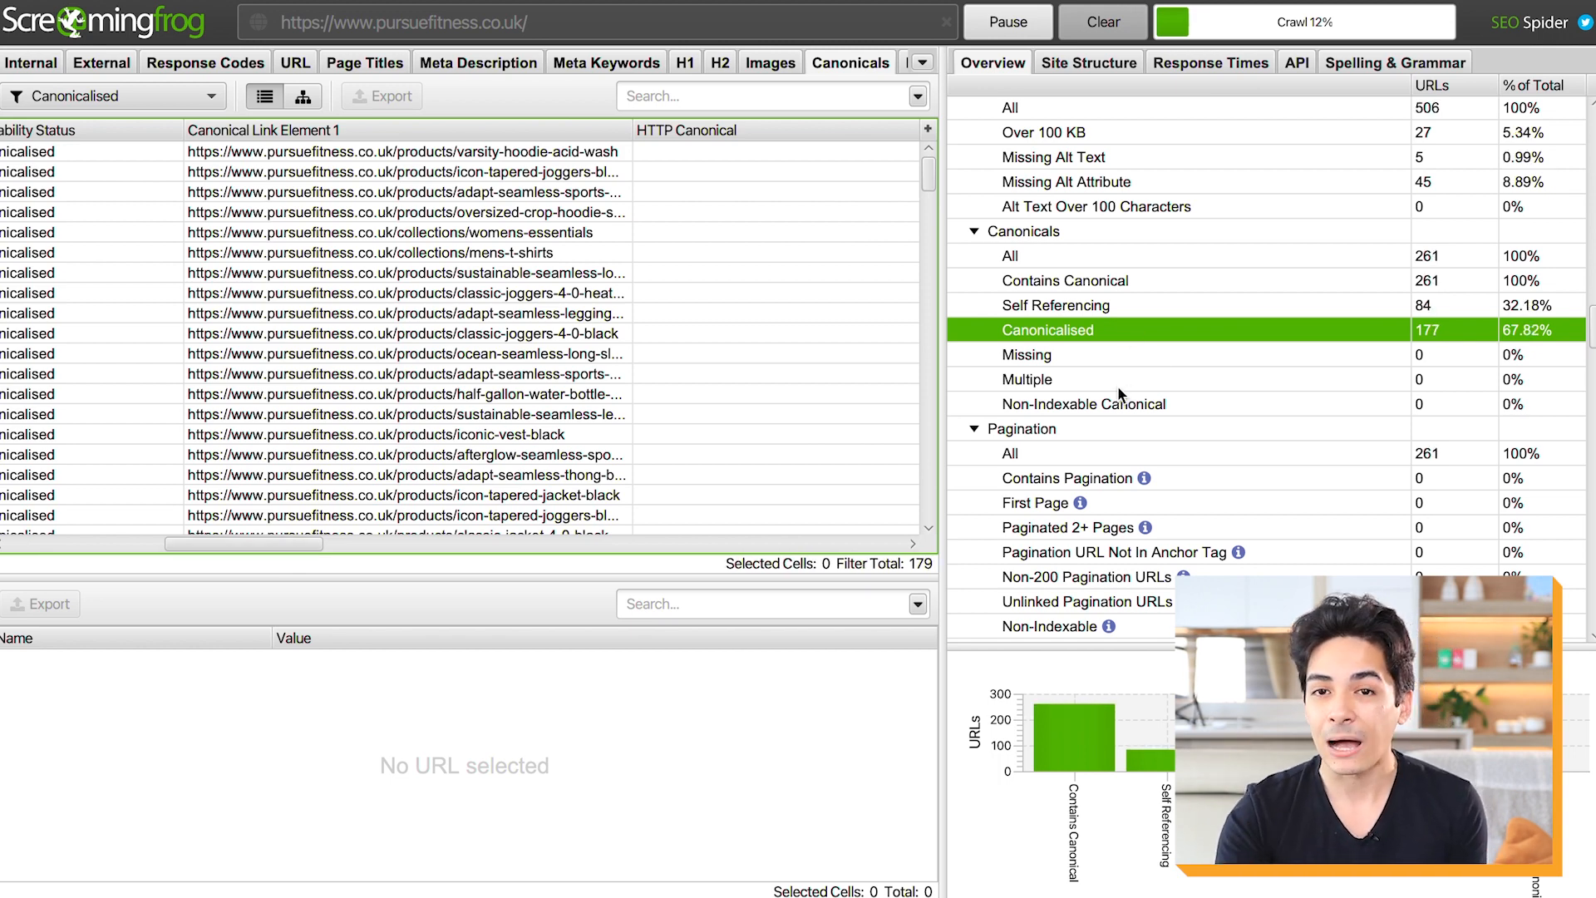
Step: Look over the Pagination and Directives sections, listing the URLs with Noindex and Nofollow directives
scroll(1119, 390, down, 3)
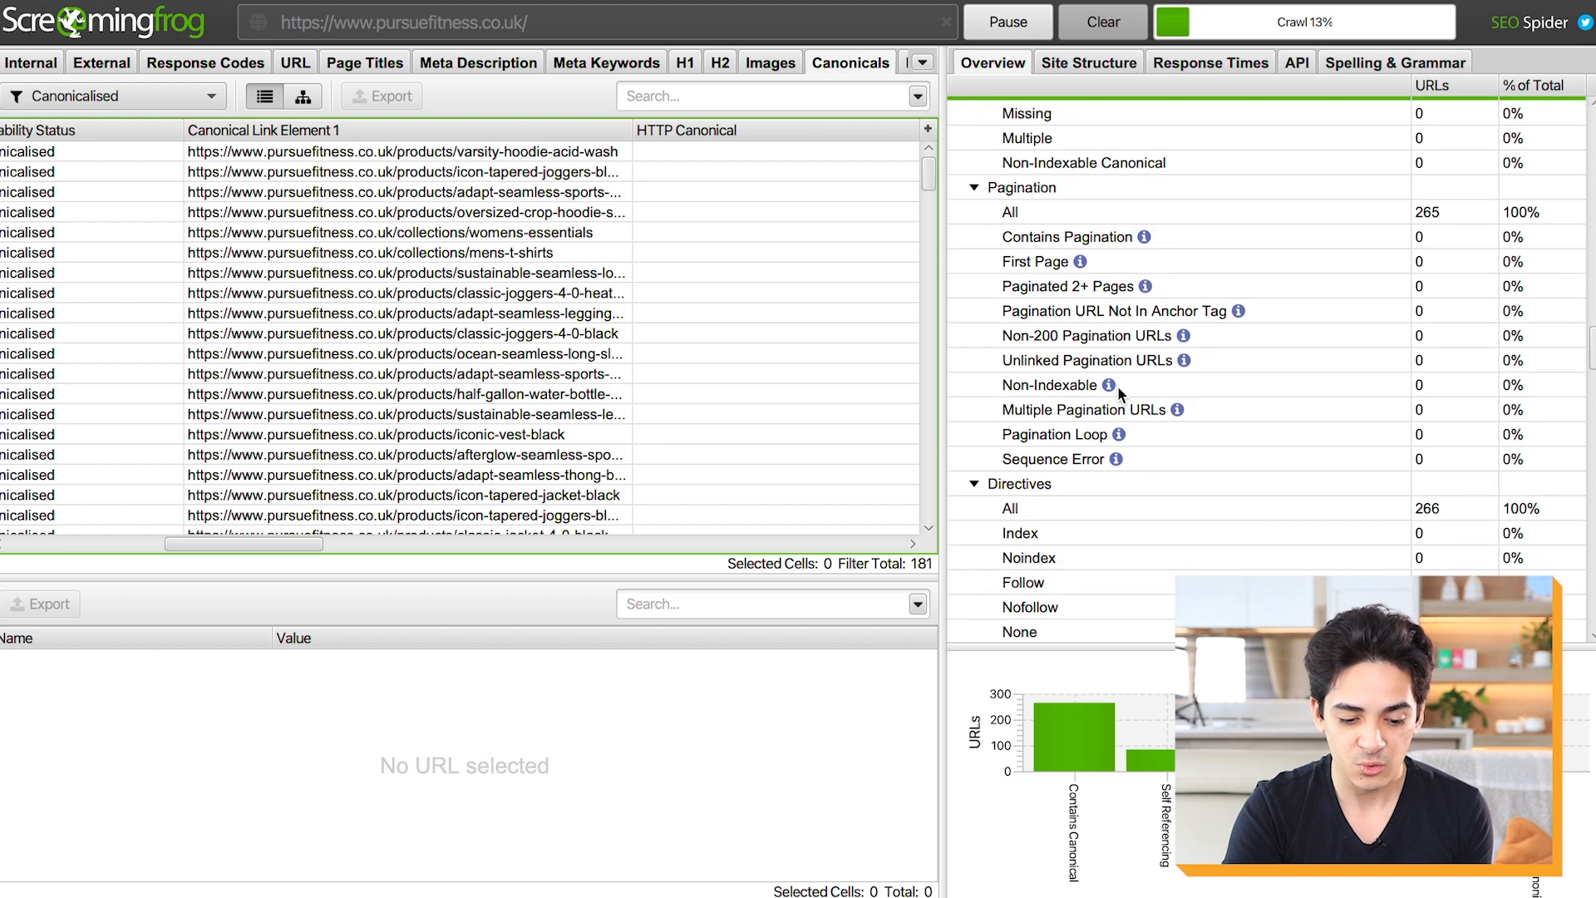
scroll(1117, 386, down, 2)
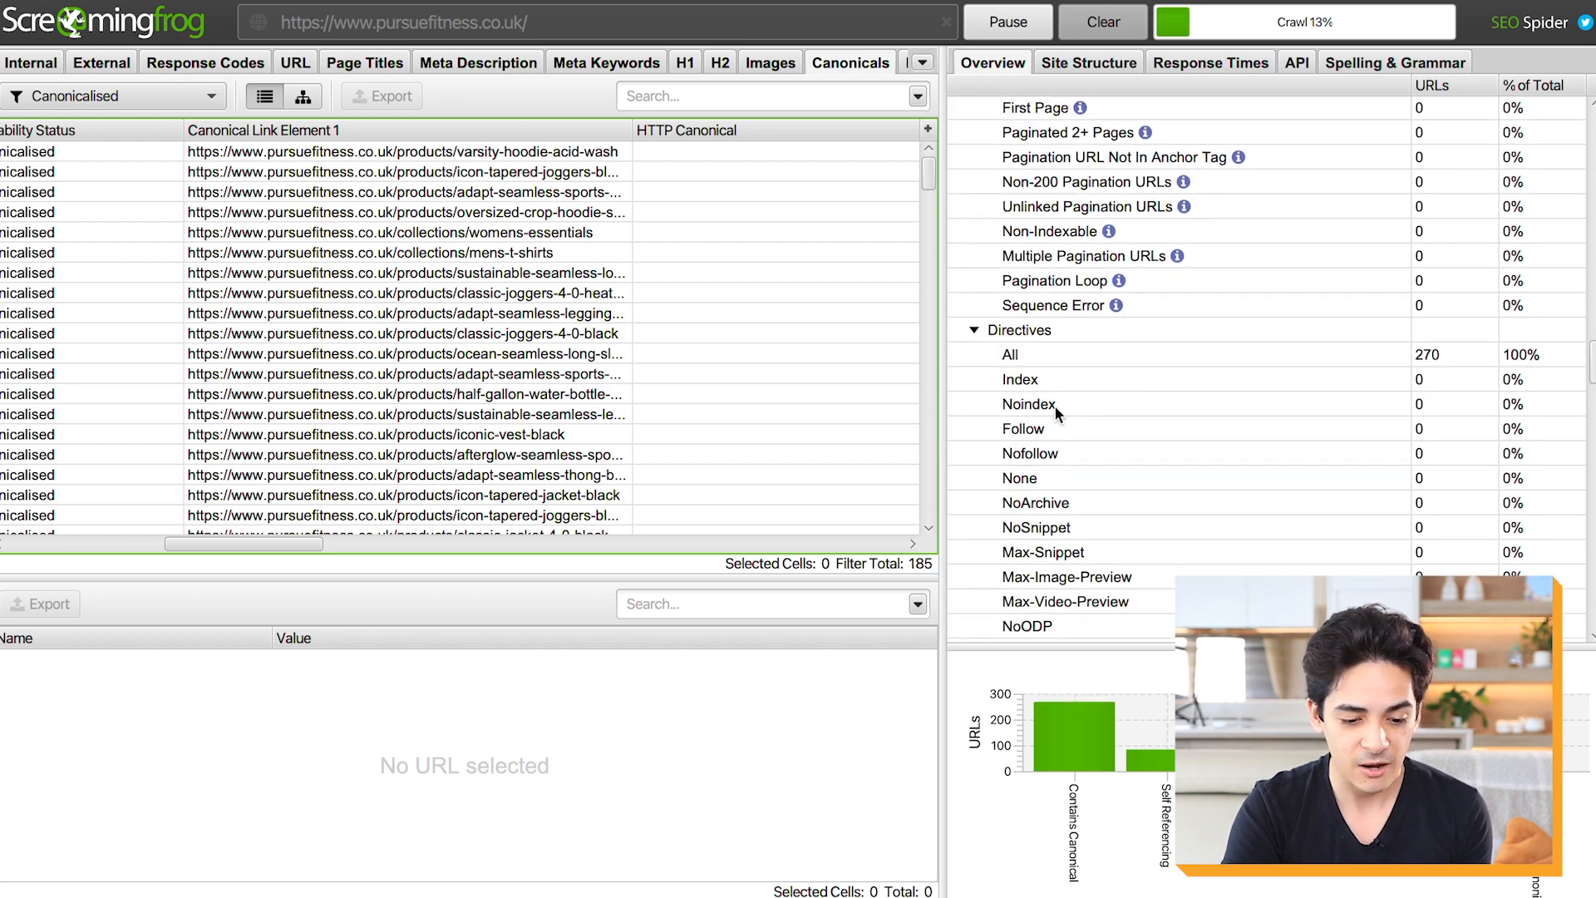
click(1054, 406)
click(1063, 456)
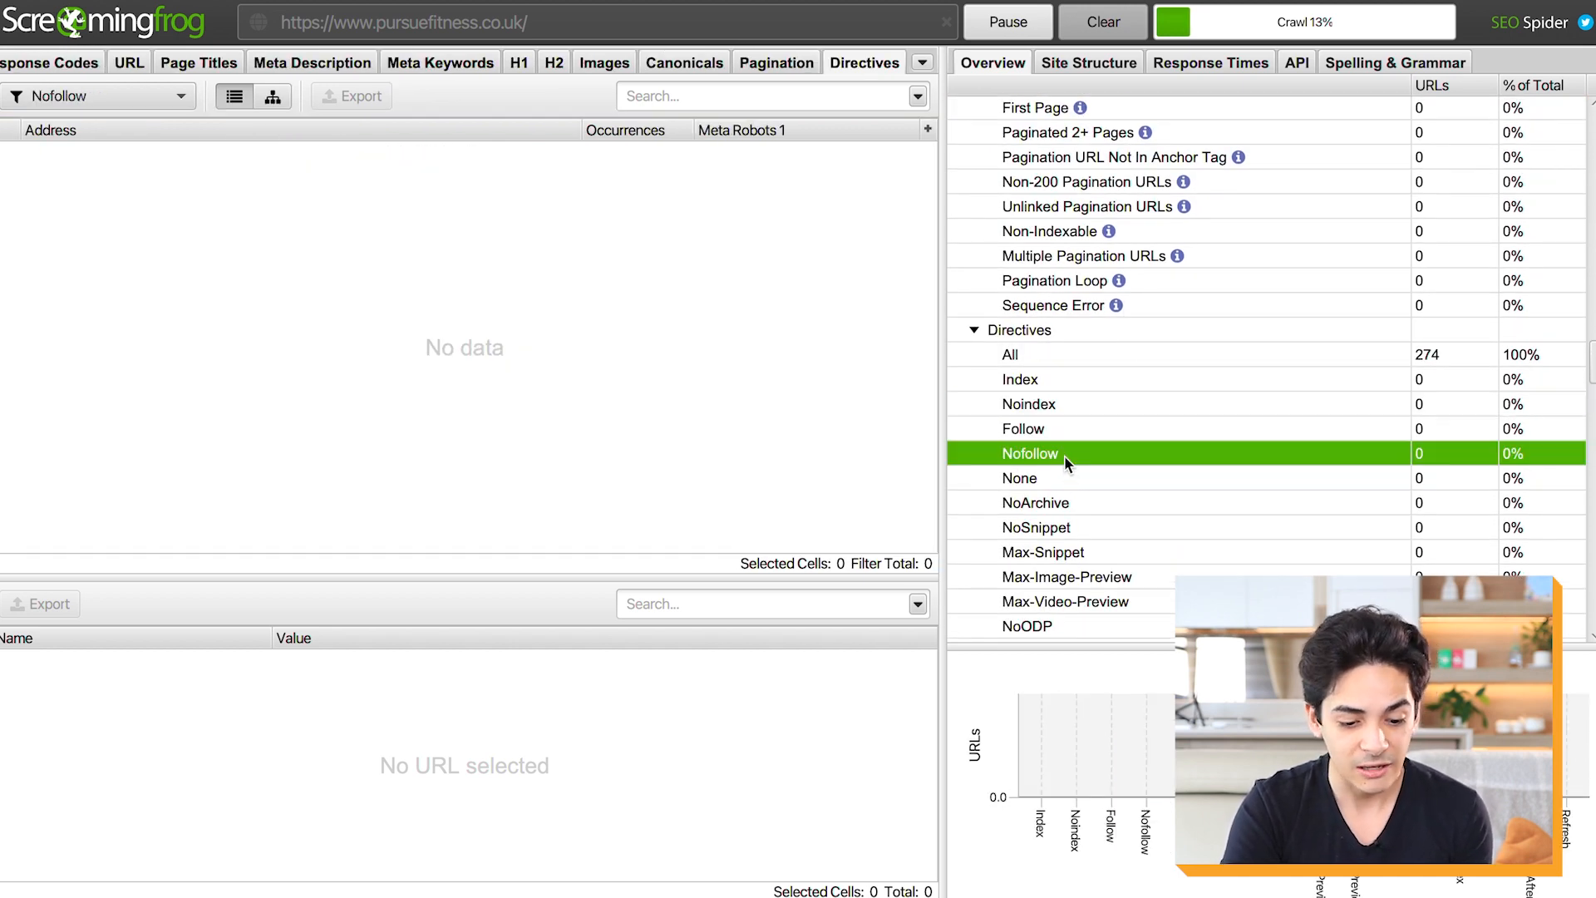
scroll(1064, 455, down, 2)
scroll(1064, 455, down, 1)
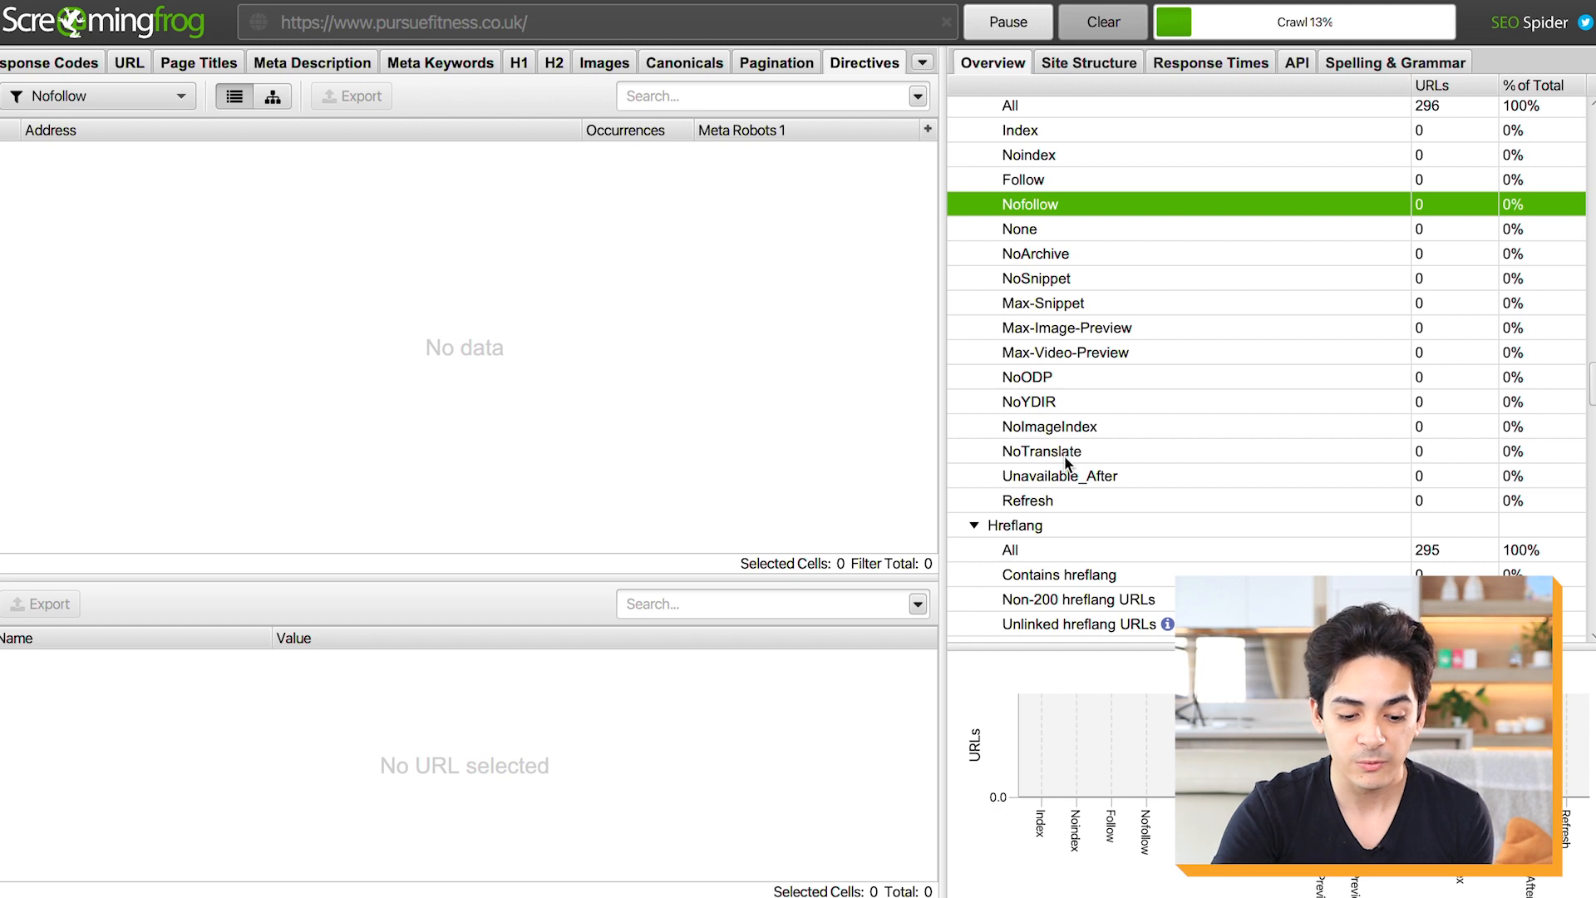
Step: Check the Hreflang section for Missing Return Links and Unlinked hreflang URLs, and look over its remaining filters
scroll(1064, 455, down, 3)
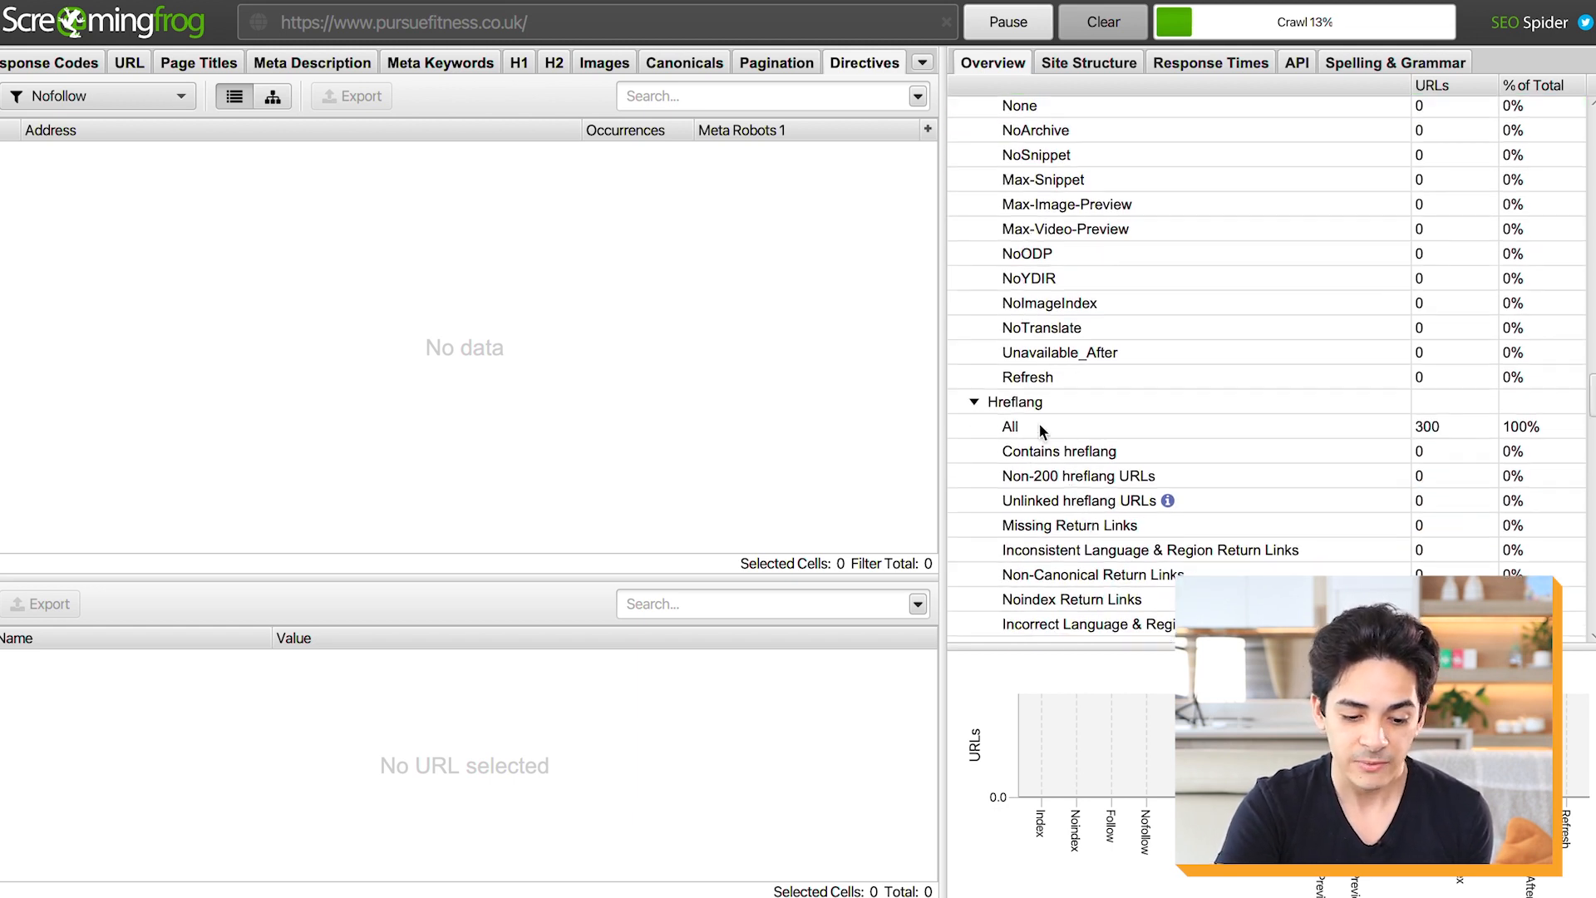
click(1092, 526)
click(1094, 500)
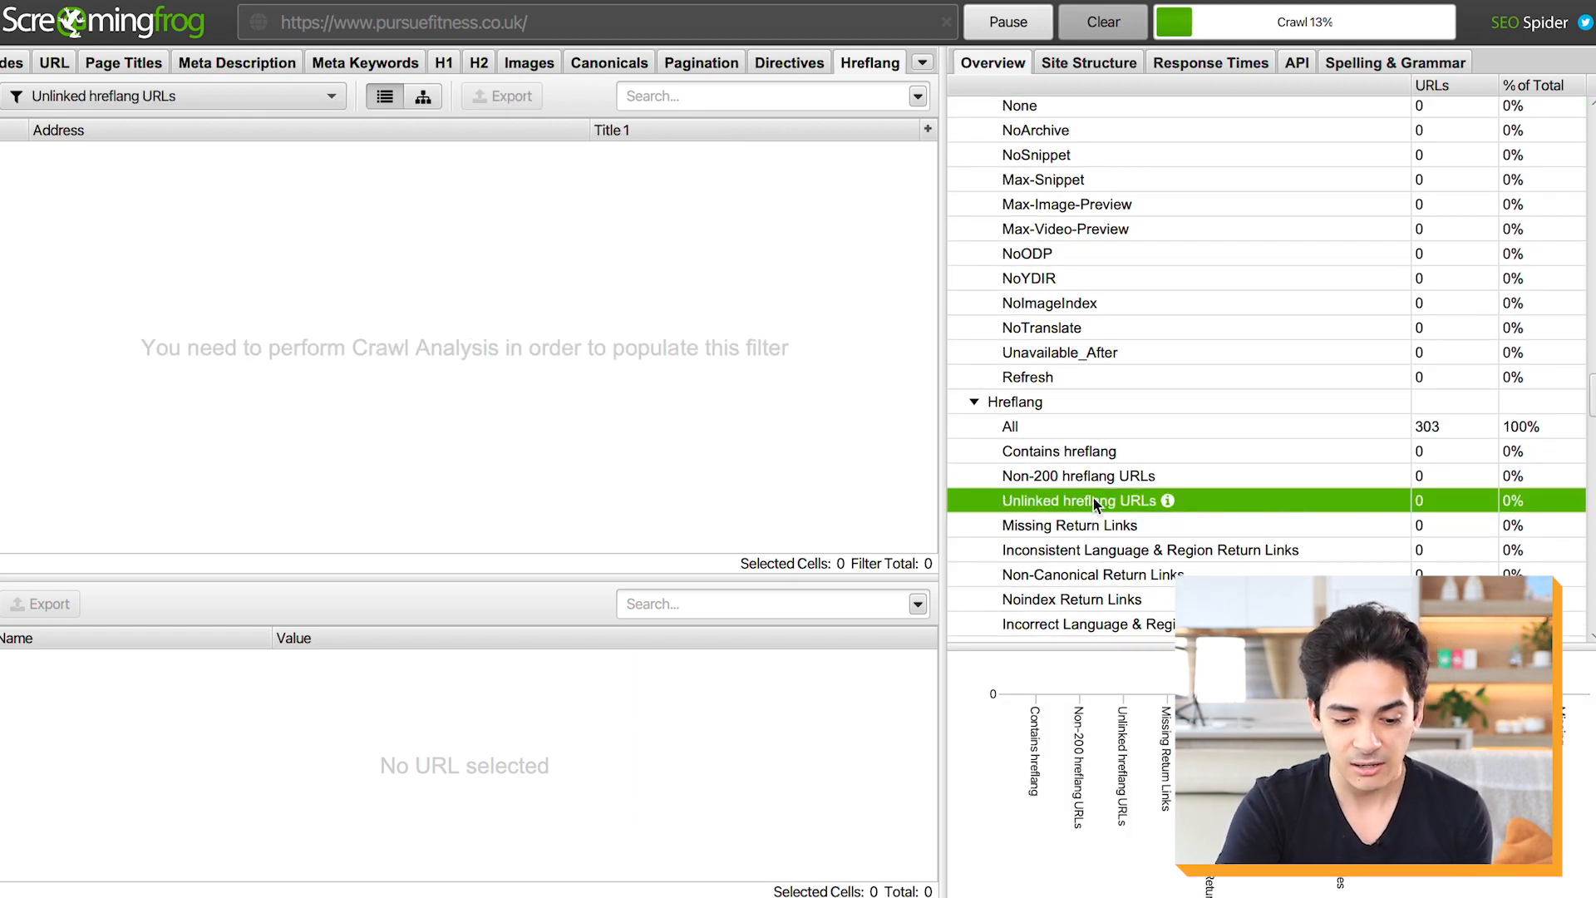
scroll(1139, 549, down, 1)
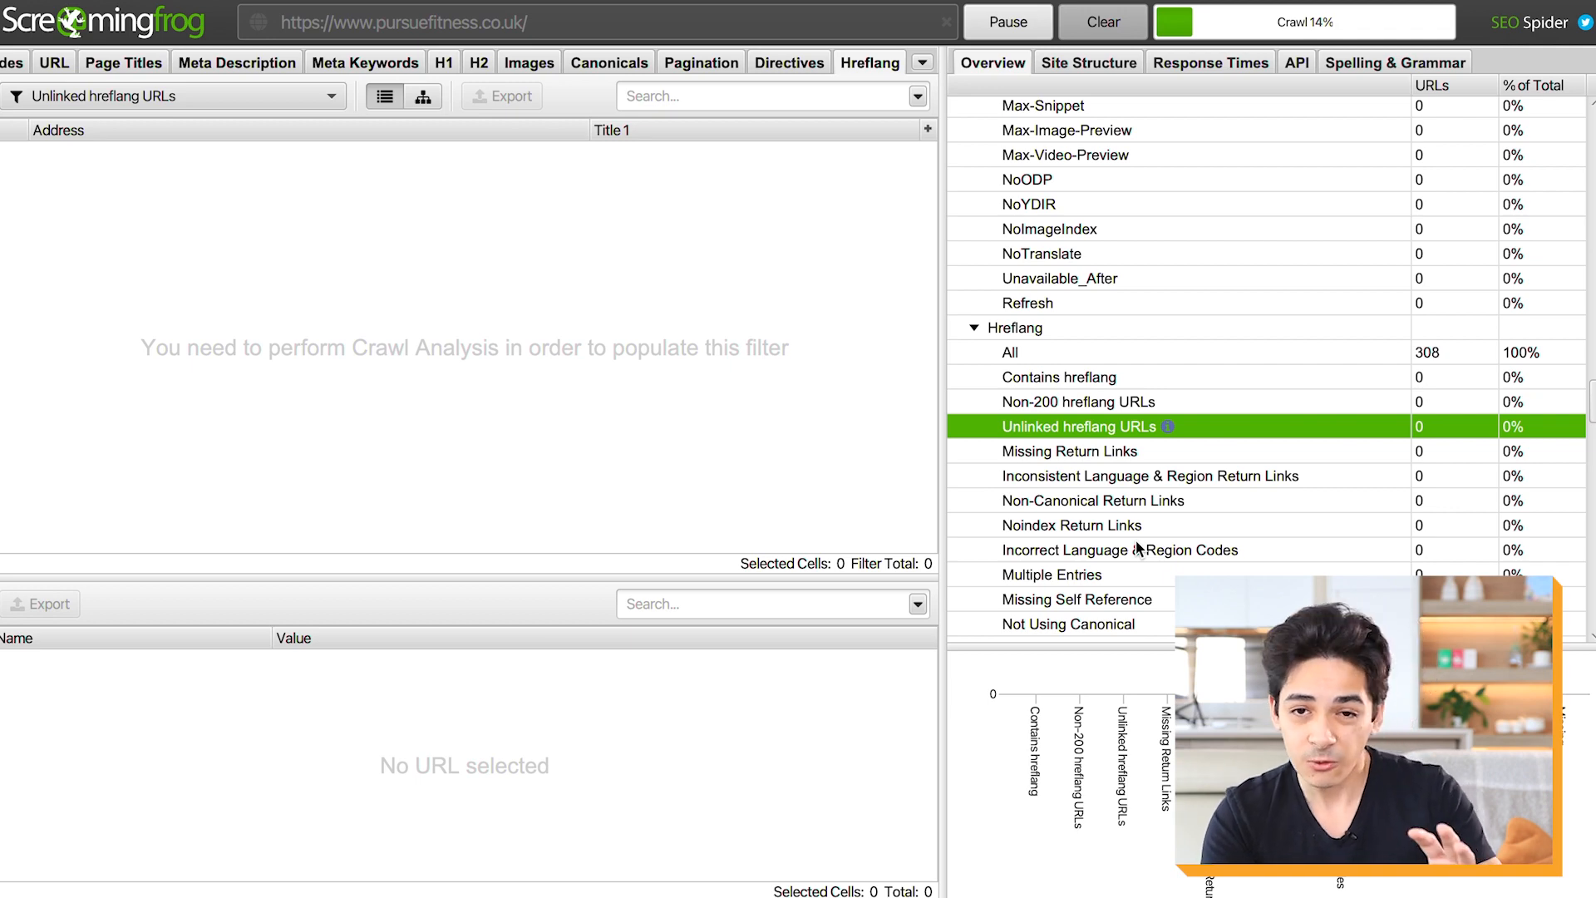